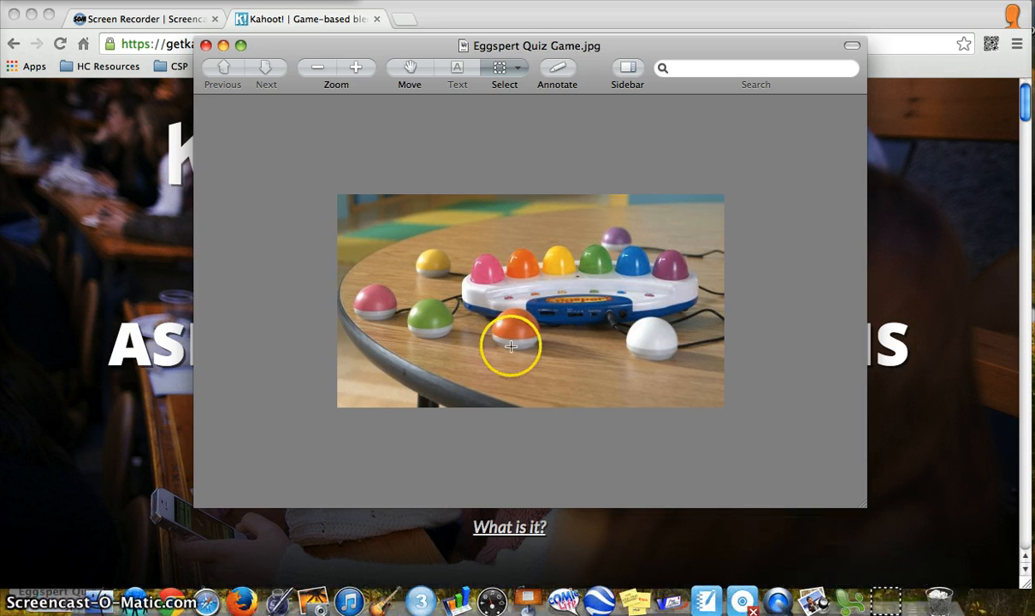
Close the Eggspert Quiz Game image and sign in to the existing Kahoot account from the home page
{"action": "left_click", "coordinate": [206, 45]}
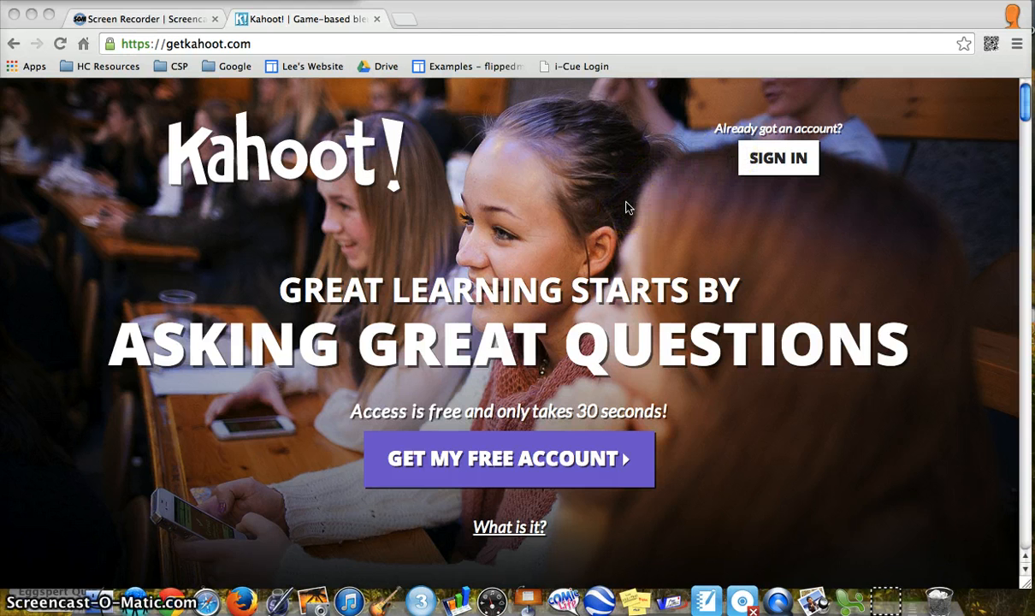
{"action": "scroll", "coordinate": [626, 207], "scroll_direction": "down", "scroll_amount": 3}
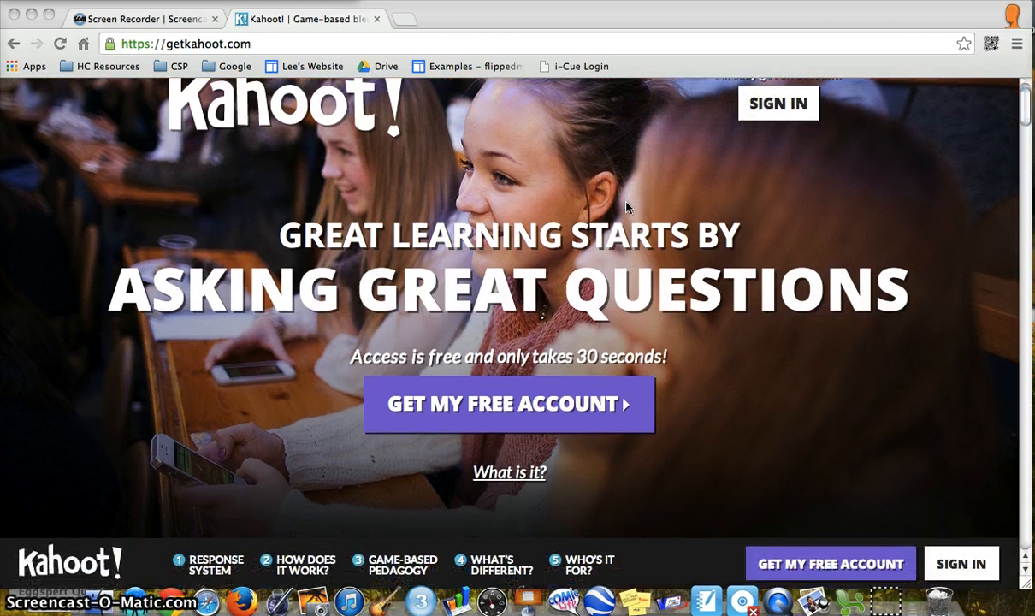
{"action": "scroll", "coordinate": [626, 206], "scroll_direction": "down", "scroll_amount": 1}
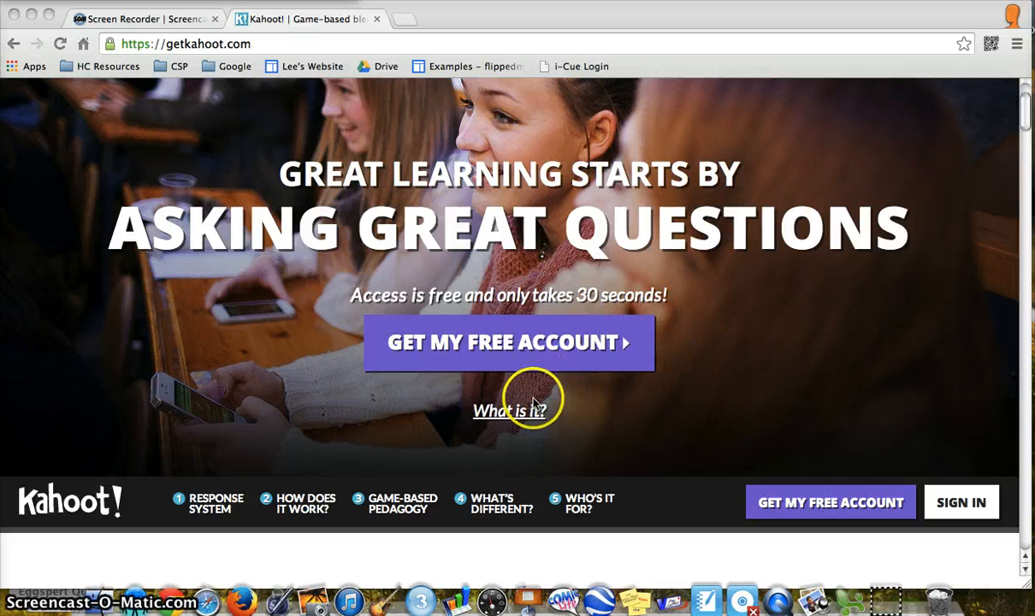
{"action": "scroll", "coordinate": [829, 390], "scroll_direction": "up", "scroll_amount": 3}
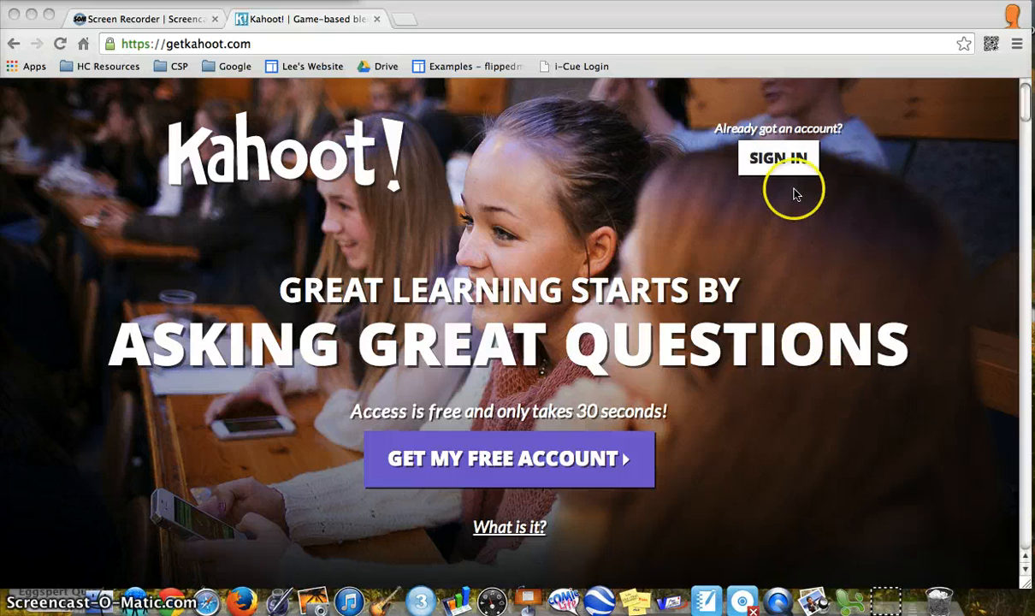
{"action": "left_click", "coordinate": [790, 167]}
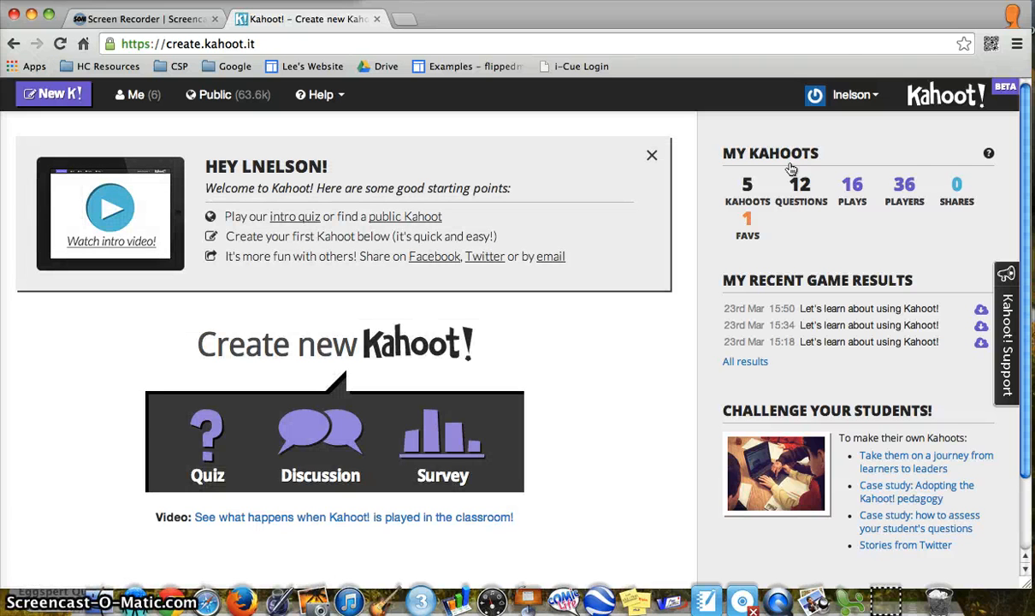
{"action": "left_click", "coordinate": [327, 96]}
{"action": "left_click", "coordinate": [314, 150]}
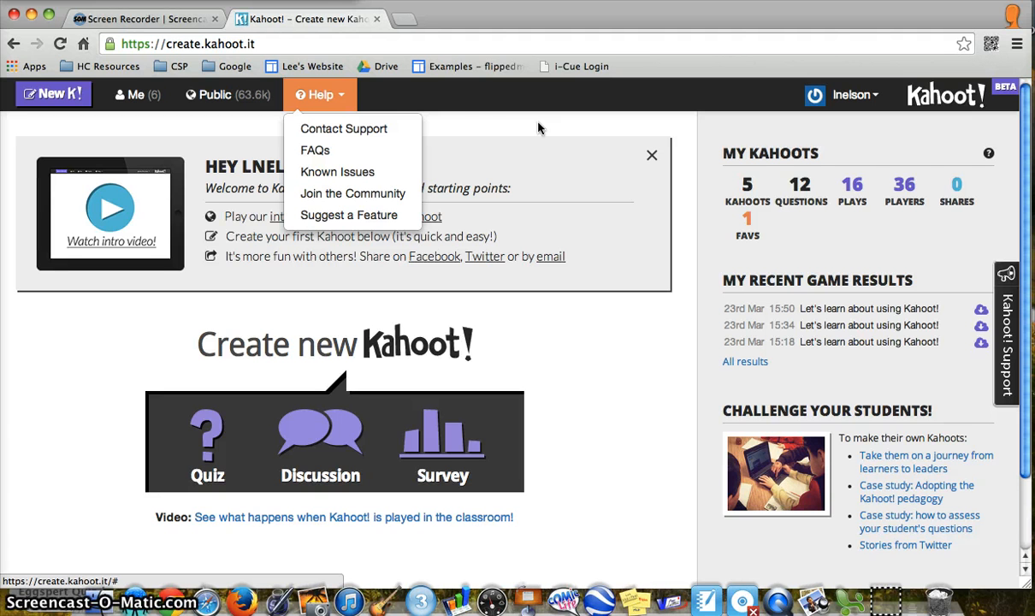
Open the list of own Kahoots and launch the quiz "Let's learn about using Kahoot!" with its default options
{"action": "left_click", "coordinate": [136, 94]}
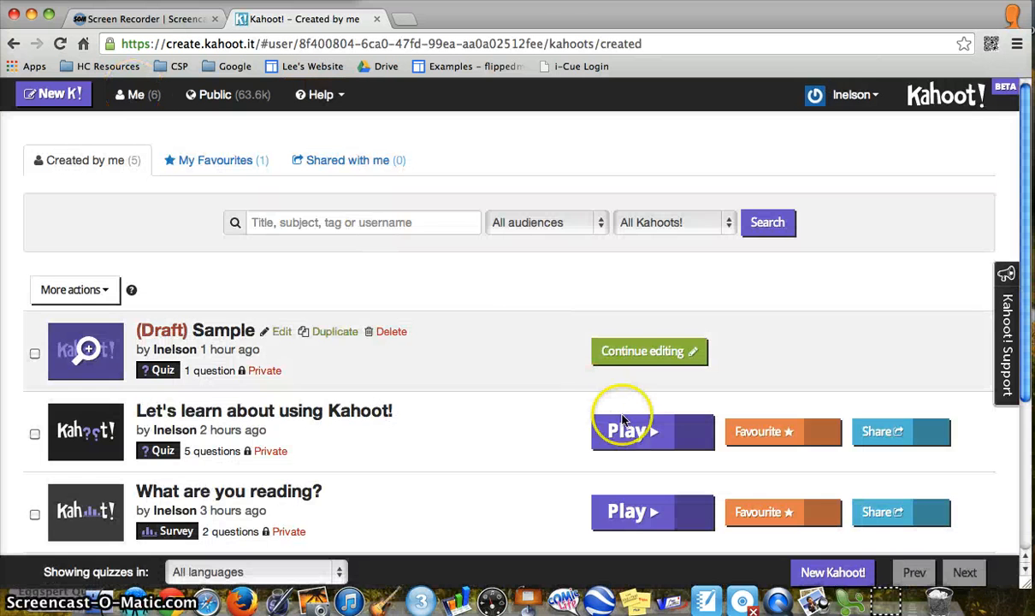
{"action": "left_click", "coordinate": [629, 431]}
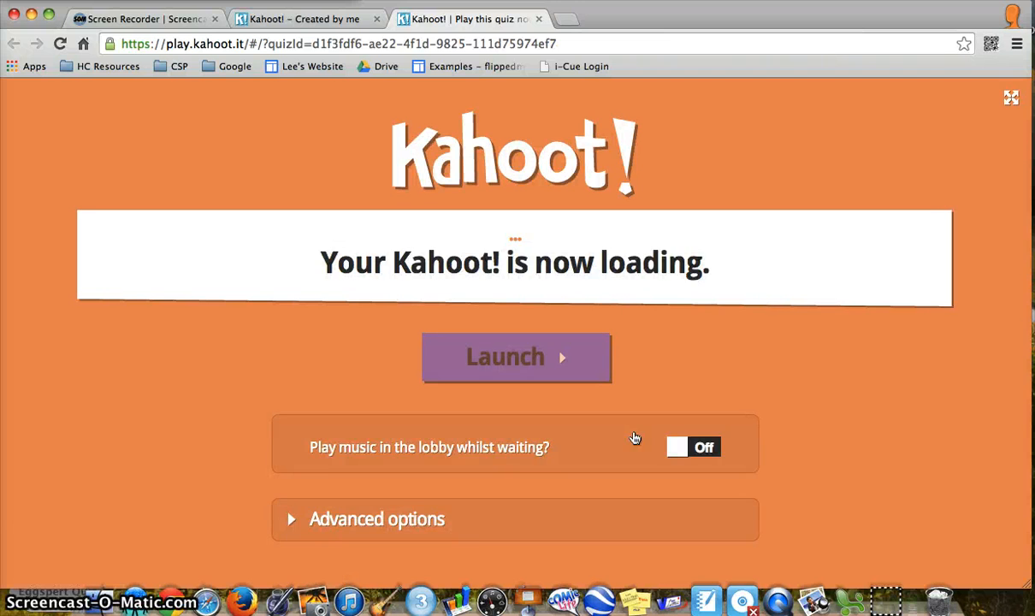
{"action": "left_click", "coordinate": [514, 351]}
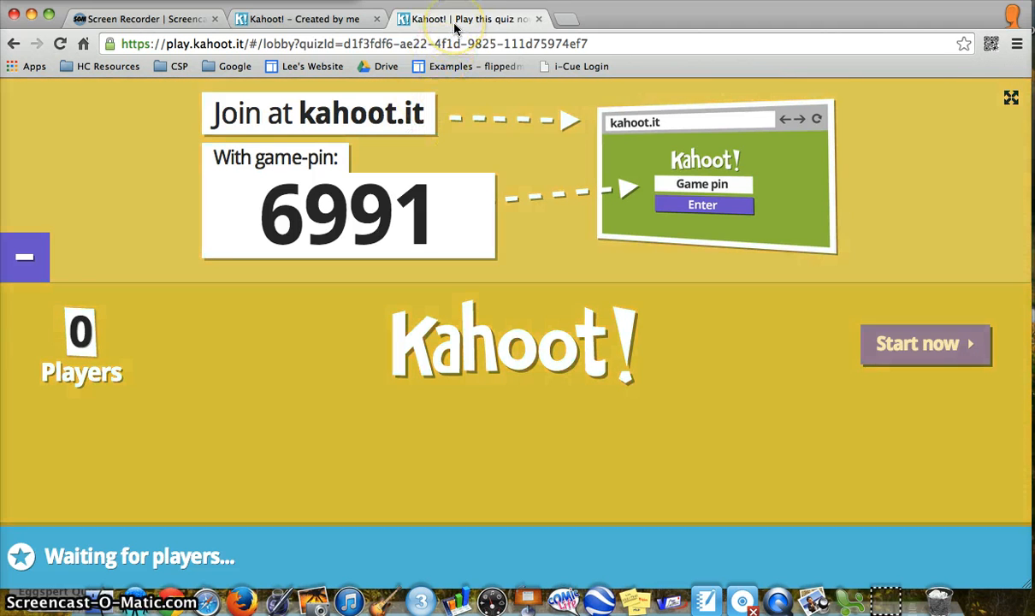
{"action": "left_click", "coordinate": [567, 19]}
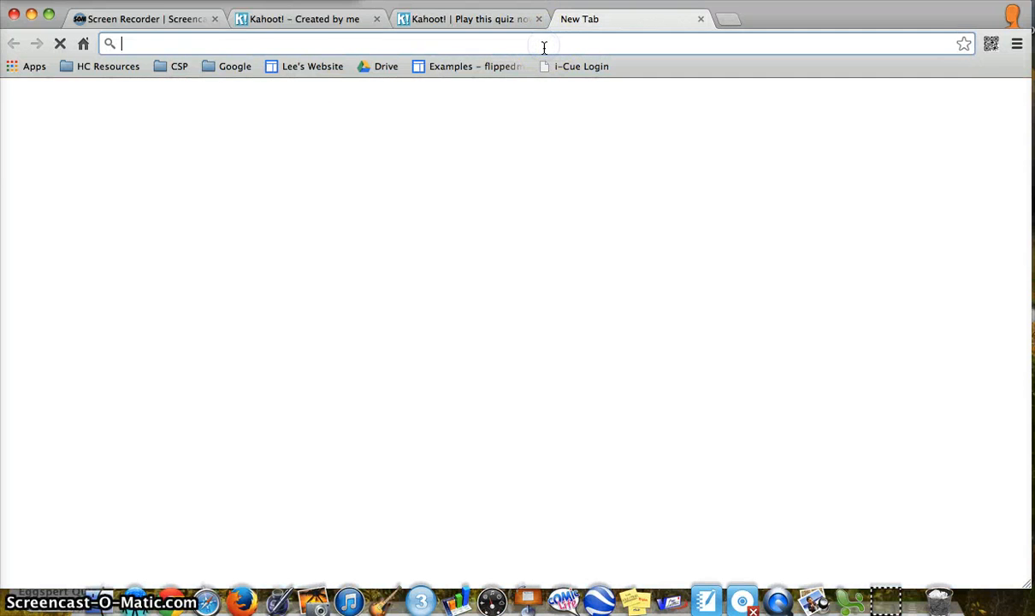
{"action": "type", "text": "https://kahoot.it"}
{"action": "key", "text": "Return"}
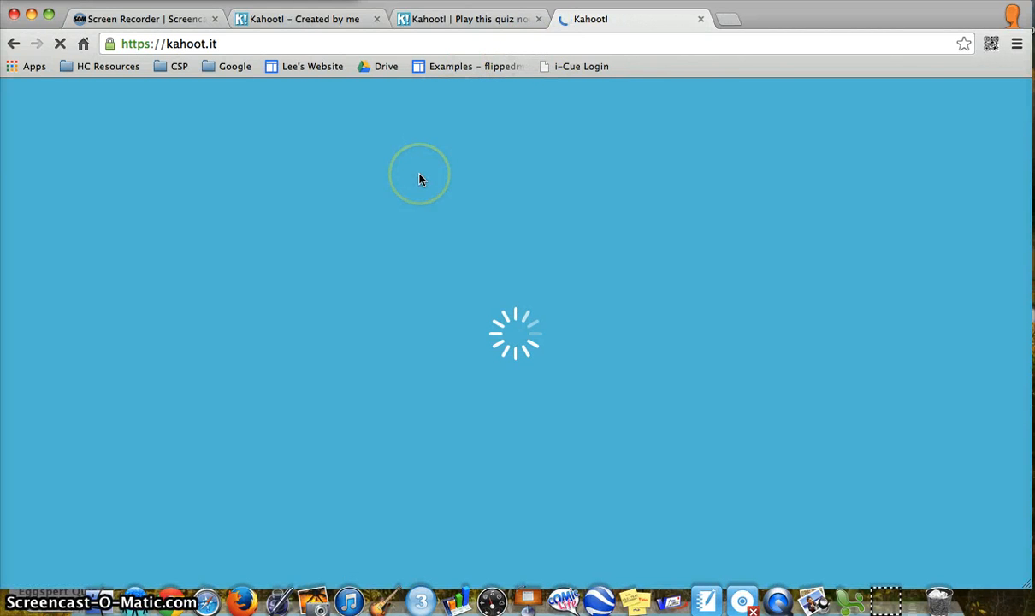
{"action": "left_click", "coordinate": [727, 19]}
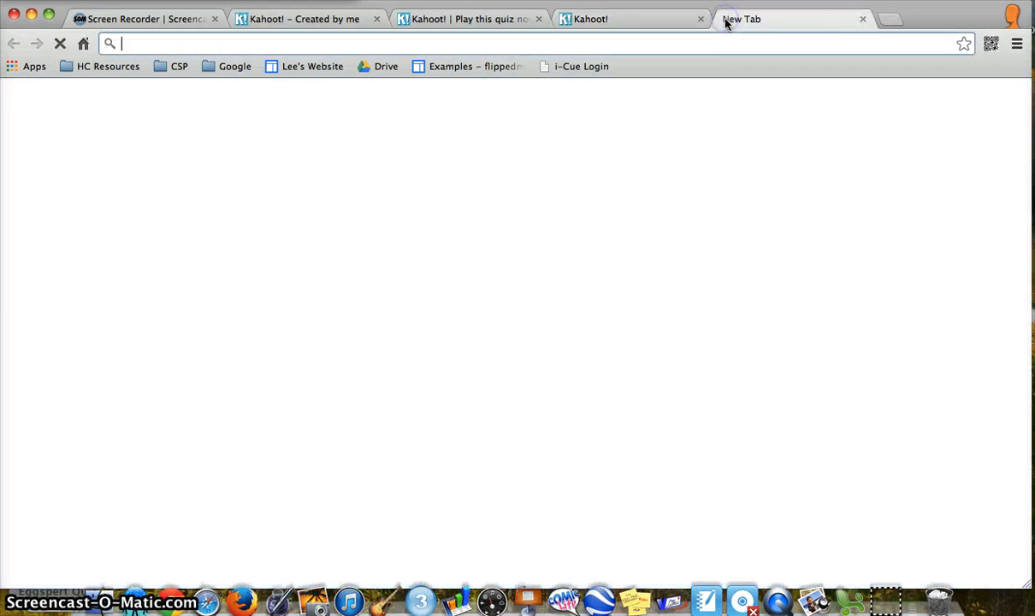
{"action": "type", "text": "https://kahoot.it"}
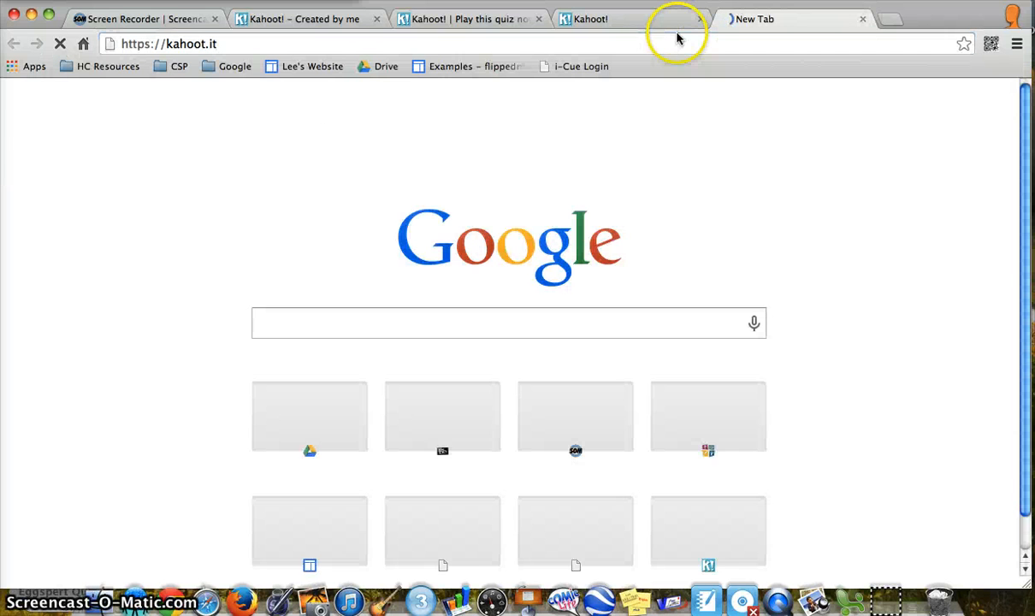
{"action": "key", "text": "Return"}
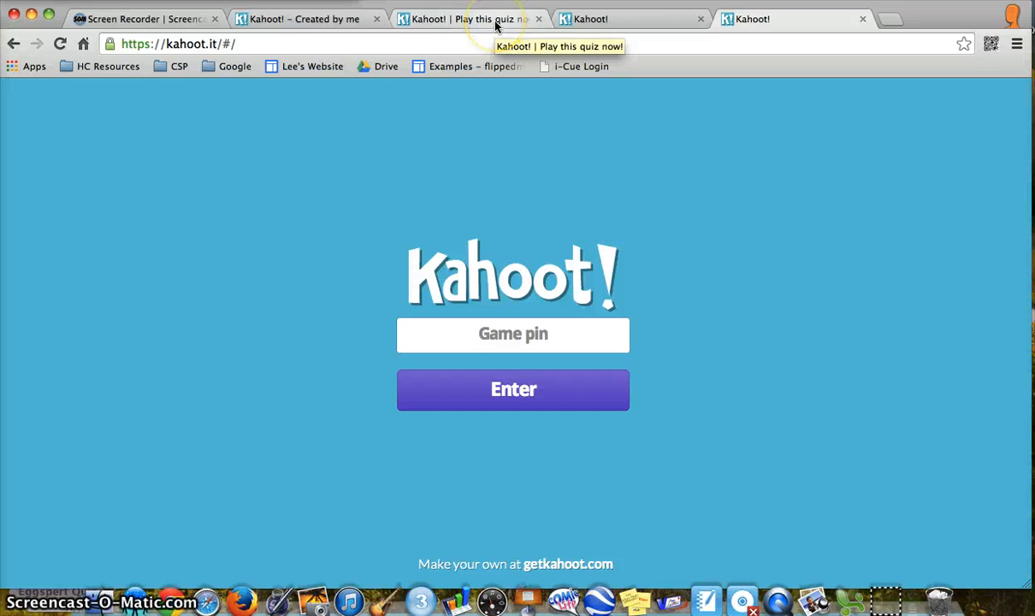
Look up the game PIN in the lobby, join the game in the first player tab as "Player 1", and check the lobby
{"action": "left_click", "coordinate": [472, 23]}
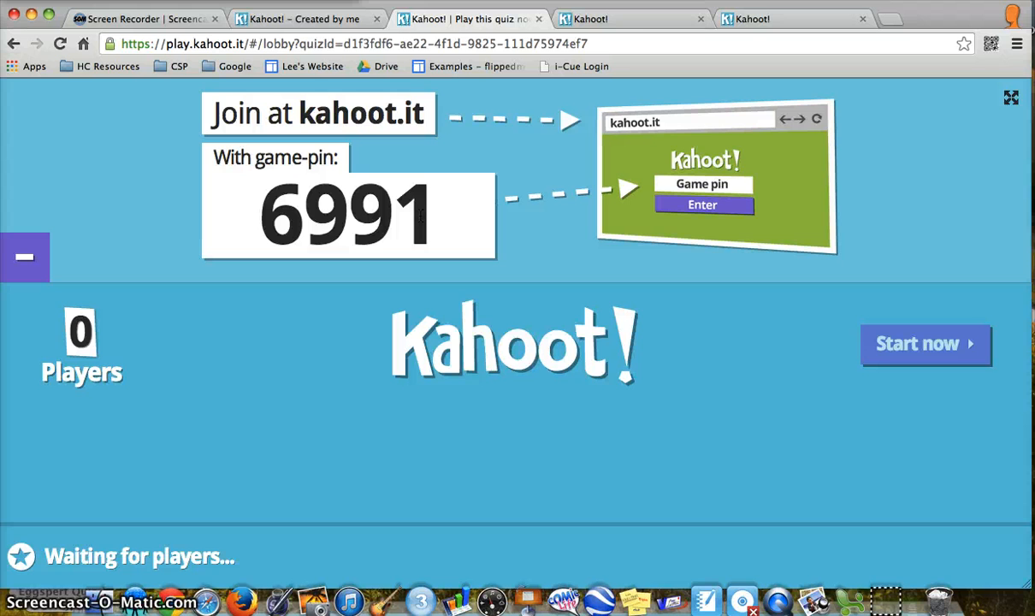
{"action": "left_click", "coordinate": [619, 19]}
{"action": "left_click", "coordinate": [503, 333]}
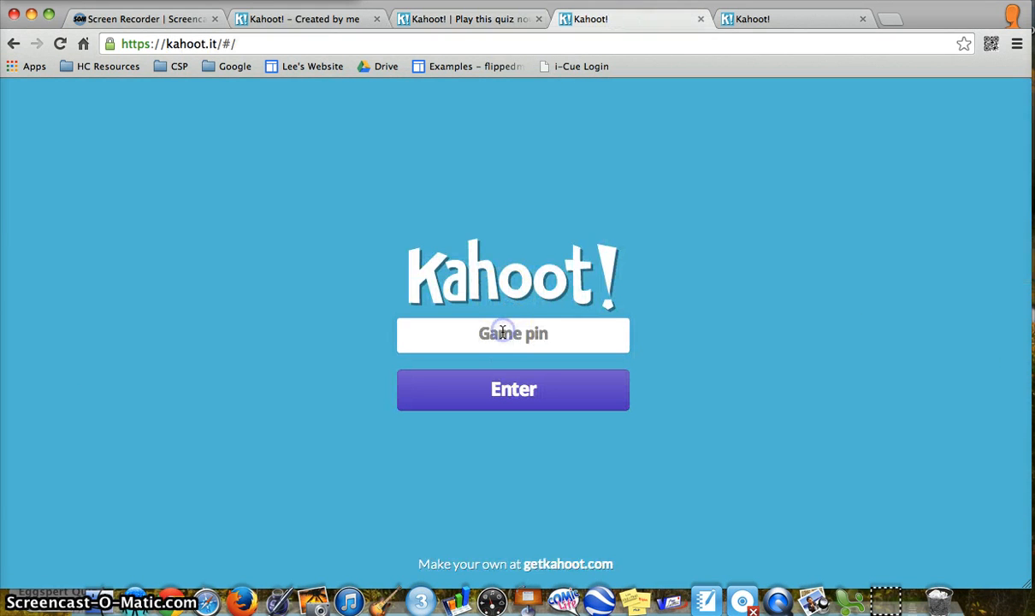
{"action": "type", "text": "6991"}
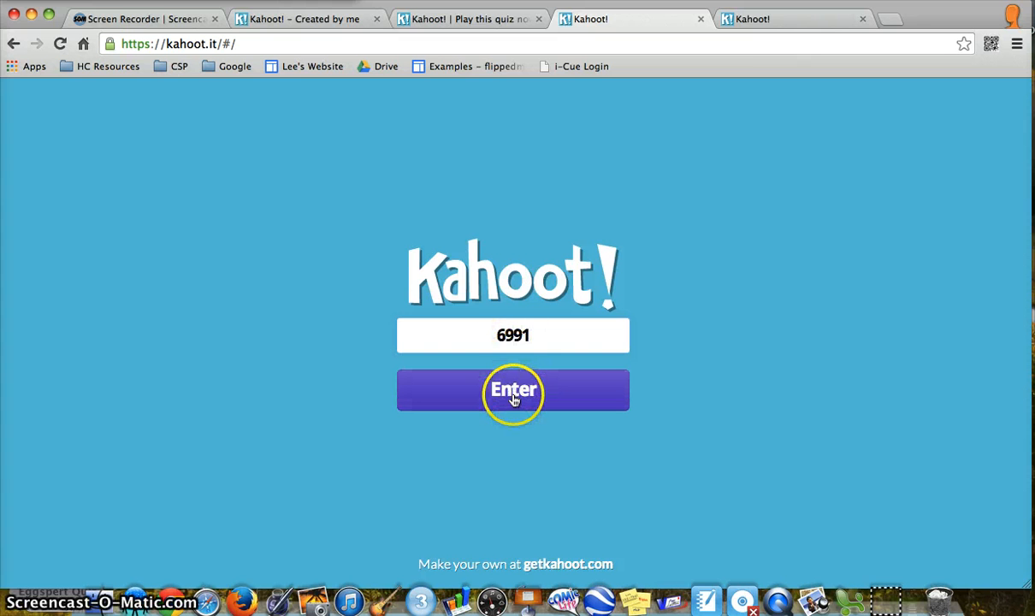
{"action": "left_click", "coordinate": [513, 395]}
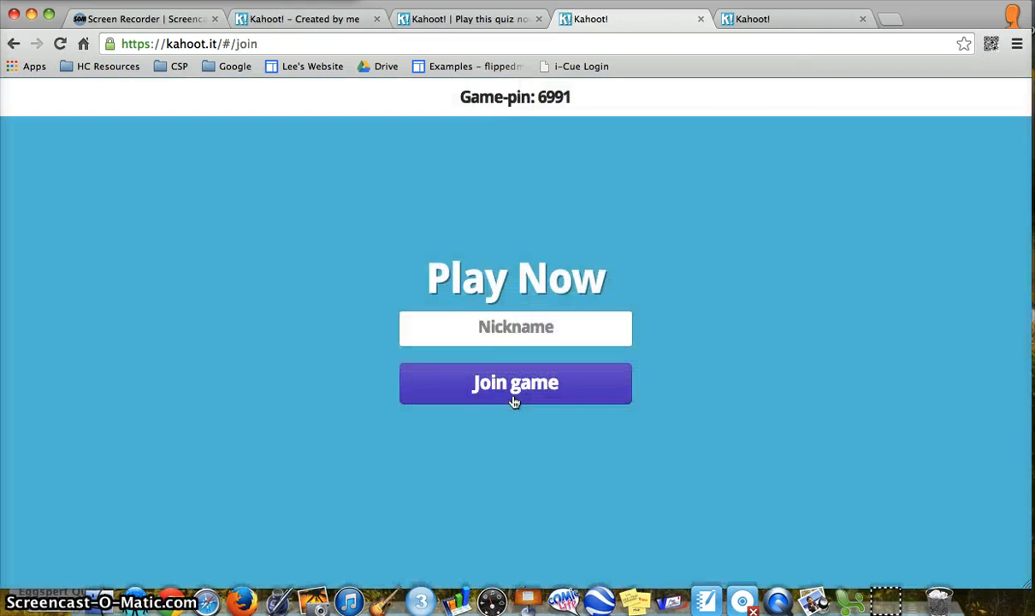
{"action": "left_click", "coordinate": [479, 329]}
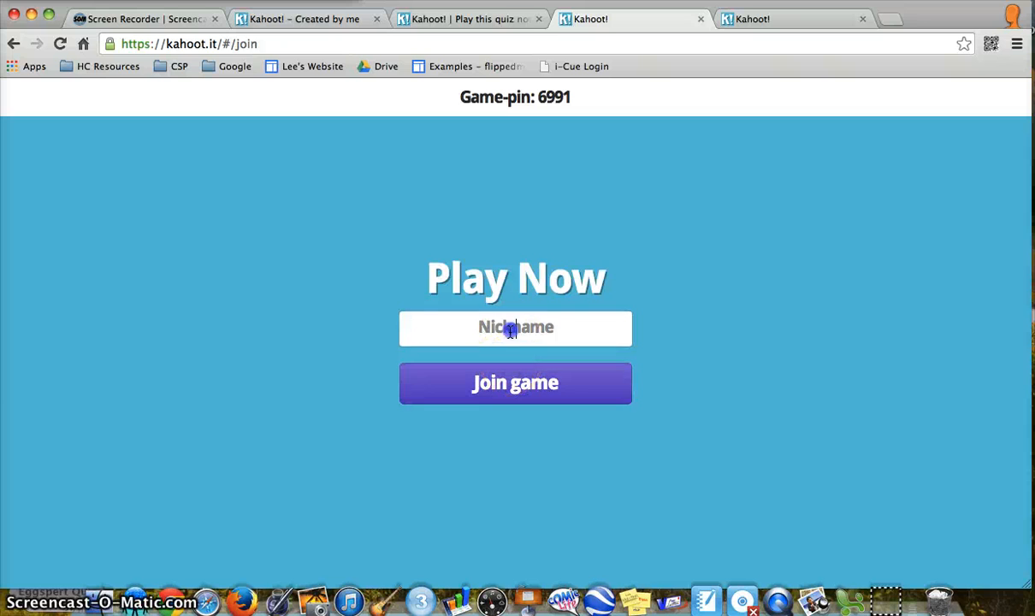
{"action": "type", "text": "Player 1"}
{"action": "left_click", "coordinate": [513, 377]}
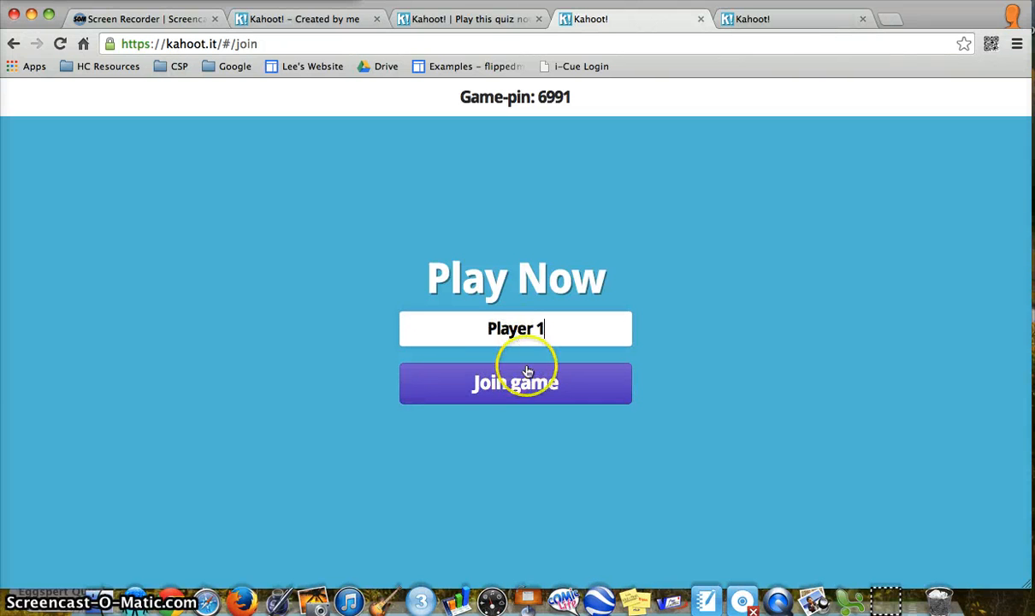
{"action": "left_click", "coordinate": [601, 258]}
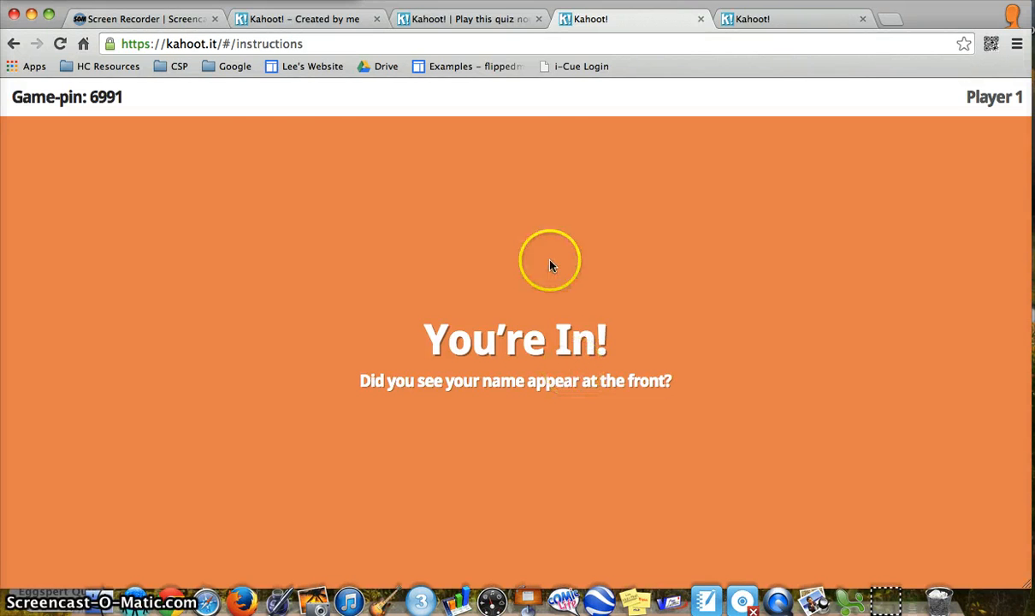
{"action": "left_click", "coordinate": [495, 18]}
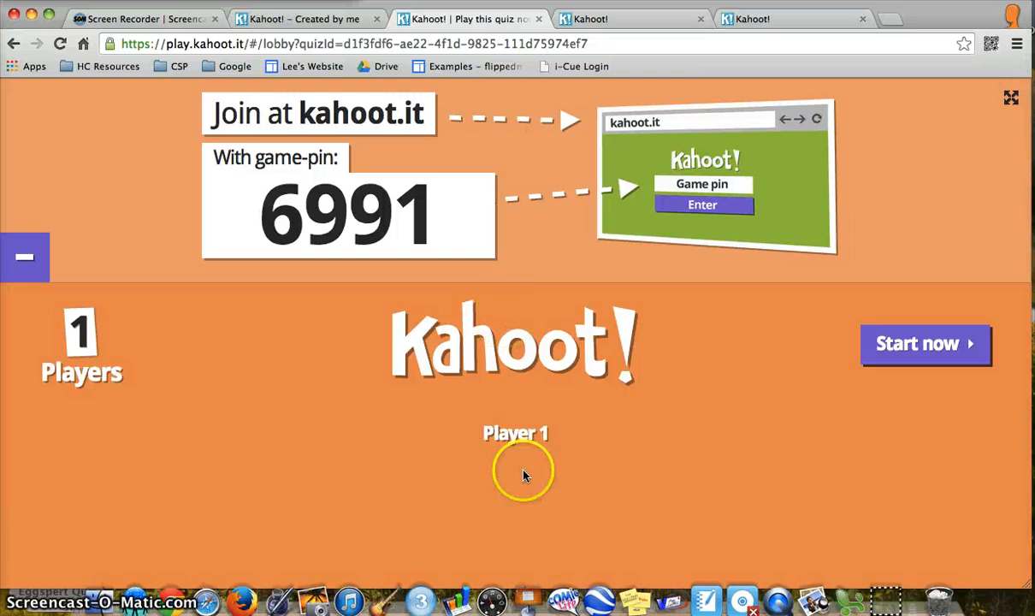
Enter the game PIN in the second player tab and join the game with the nickname "Player 2"
{"action": "left_click", "coordinate": [741, 21]}
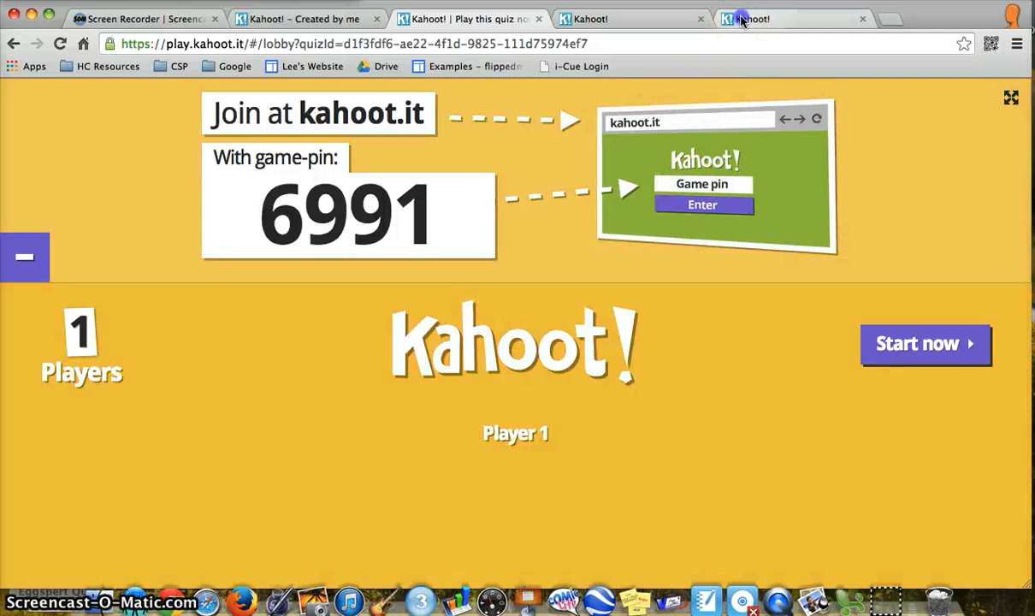
{"action": "left_click", "coordinate": [515, 332]}
{"action": "type", "text": "6"}
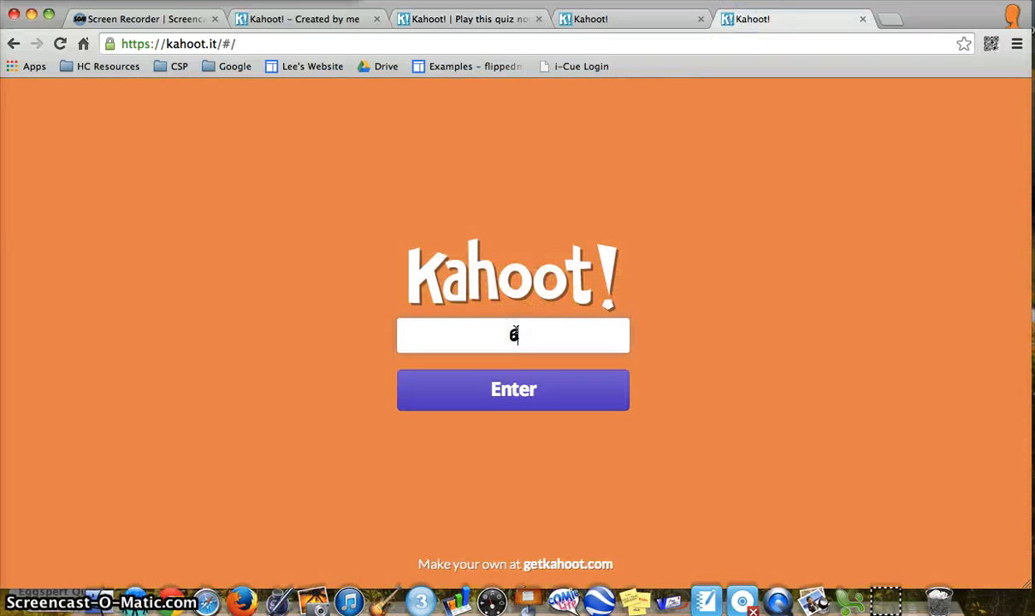
{"action": "type", "text": "991"}
{"action": "left_click", "coordinate": [527, 385]}
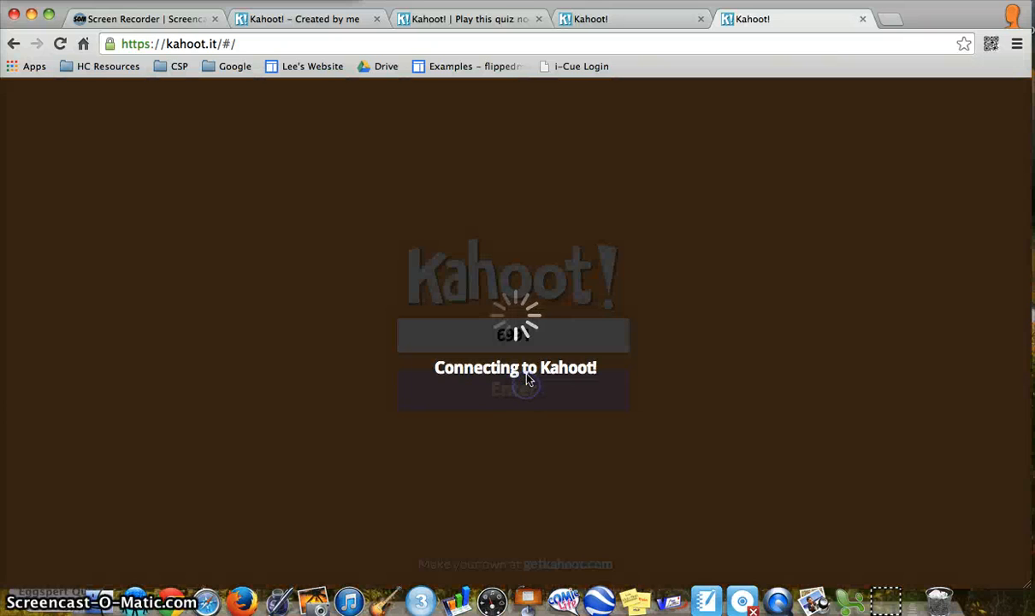
{"action": "type", "text": "Playe"}
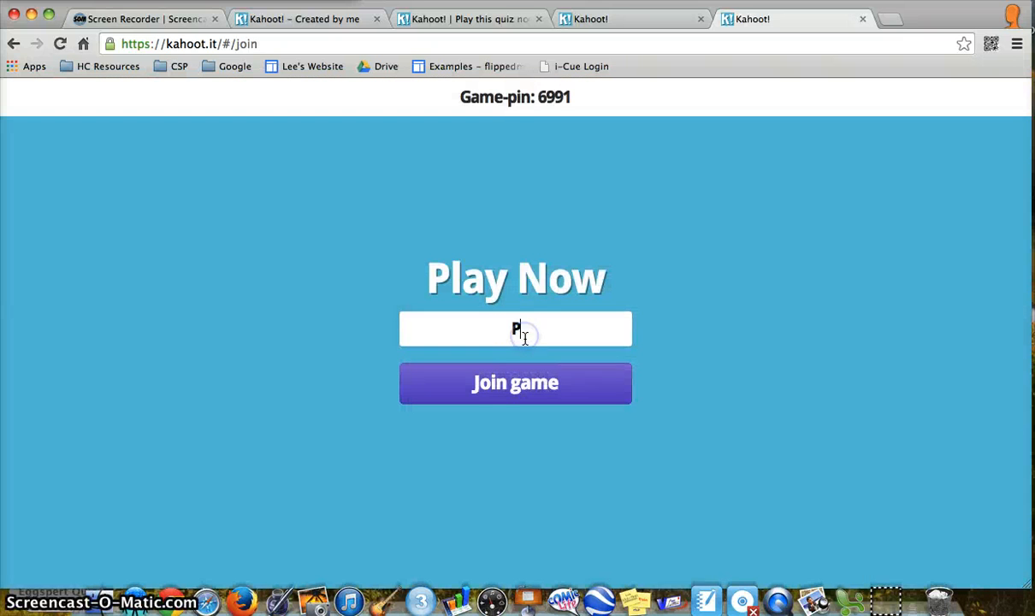
{"action": "type", "text": "r 2"}
{"action": "left_click", "coordinate": [528, 382]}
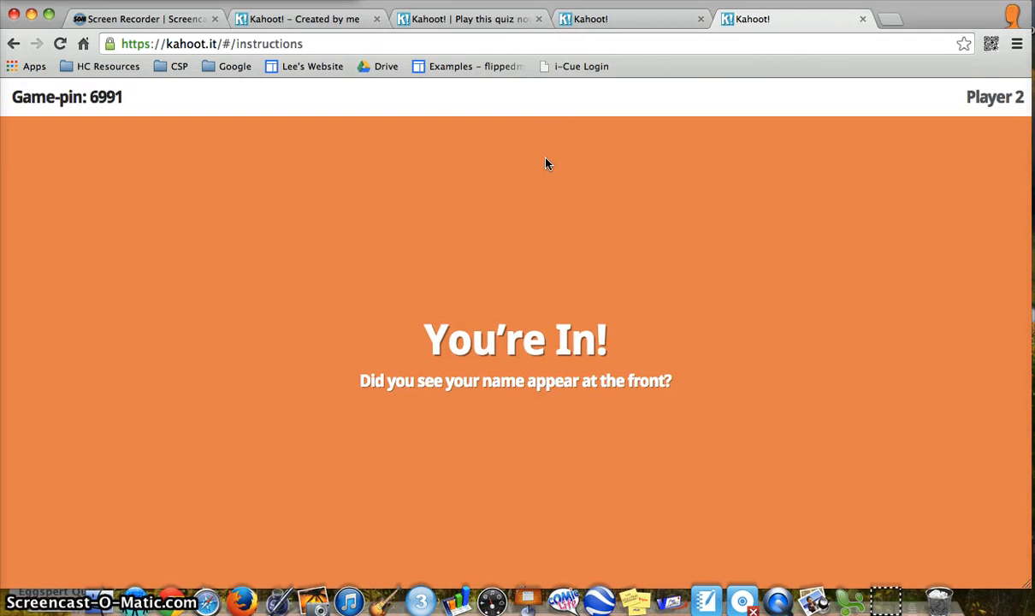
Return to the game lobby and start the quiz for the joined players
{"action": "left_click", "coordinate": [481, 22]}
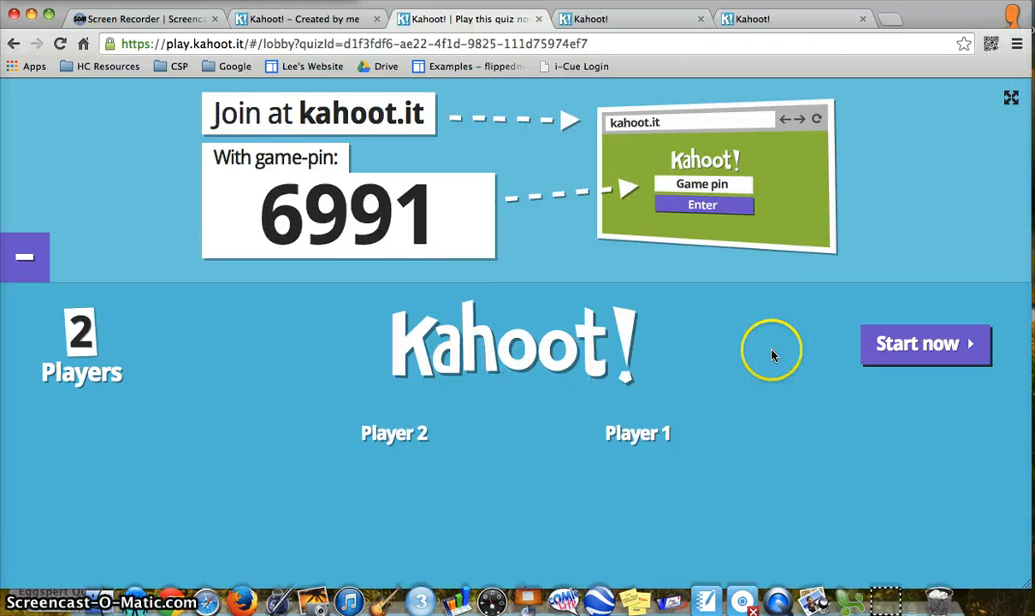
{"action": "left_click", "coordinate": [885, 346]}
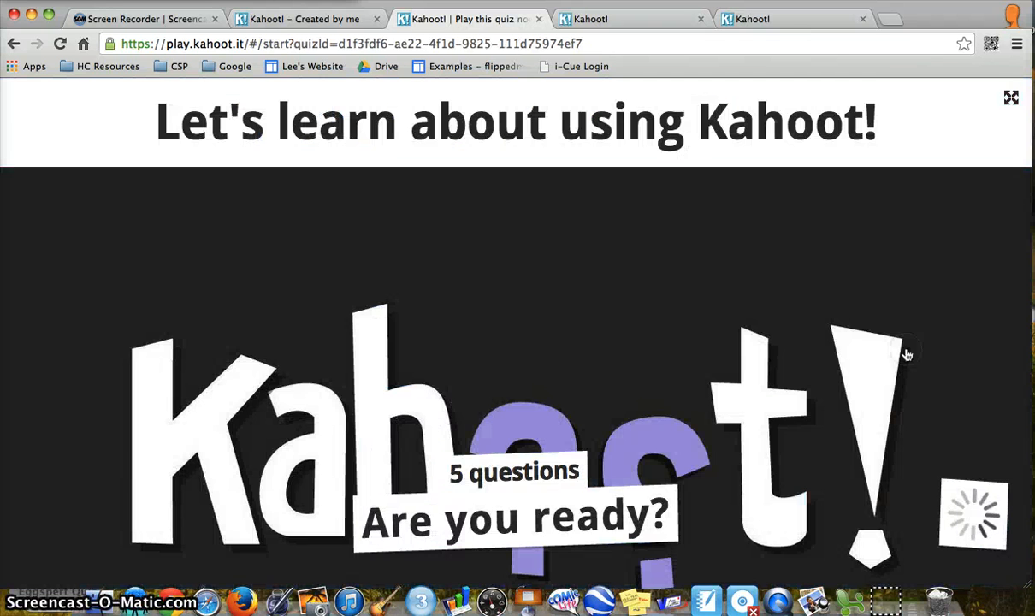
{"action": "left_click", "coordinate": [528, 336]}
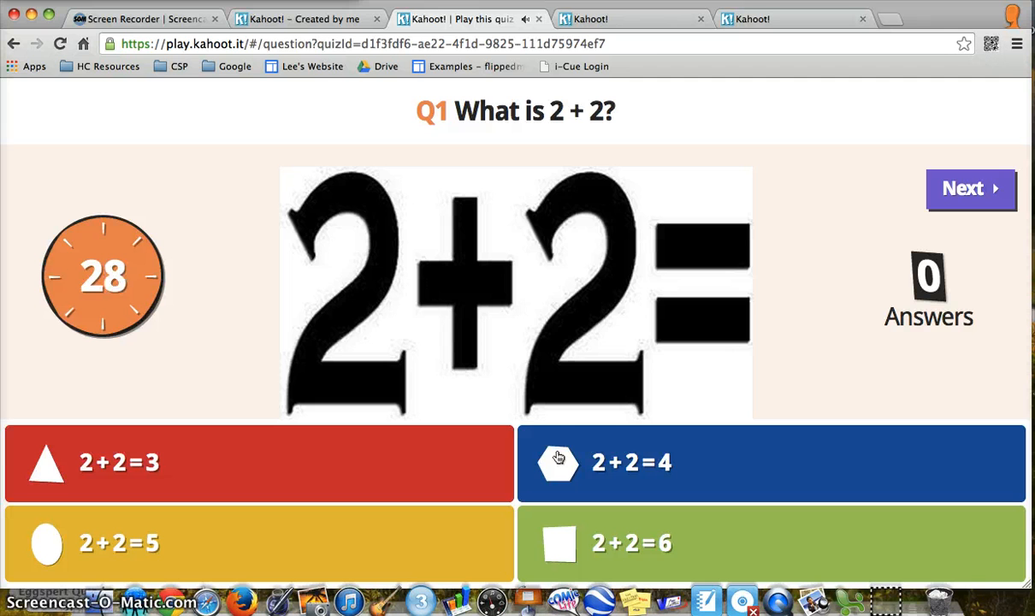
Answer question 1 with the blue hexagon as Player 1 and the green square as Player 2, and view Player 1's result
{"action": "left_click", "coordinate": [638, 21]}
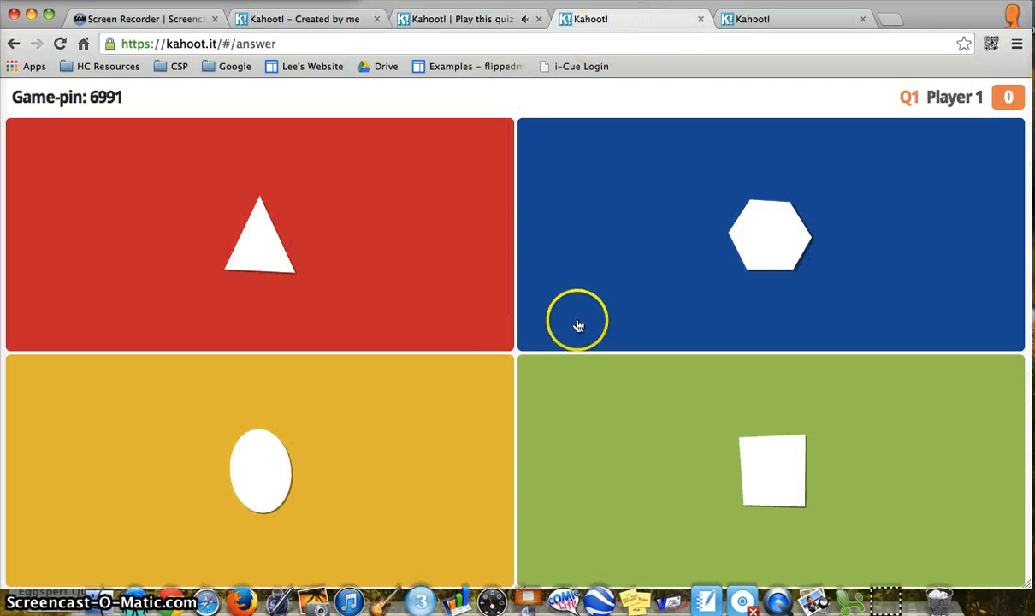
{"action": "left_click", "coordinate": [624, 255]}
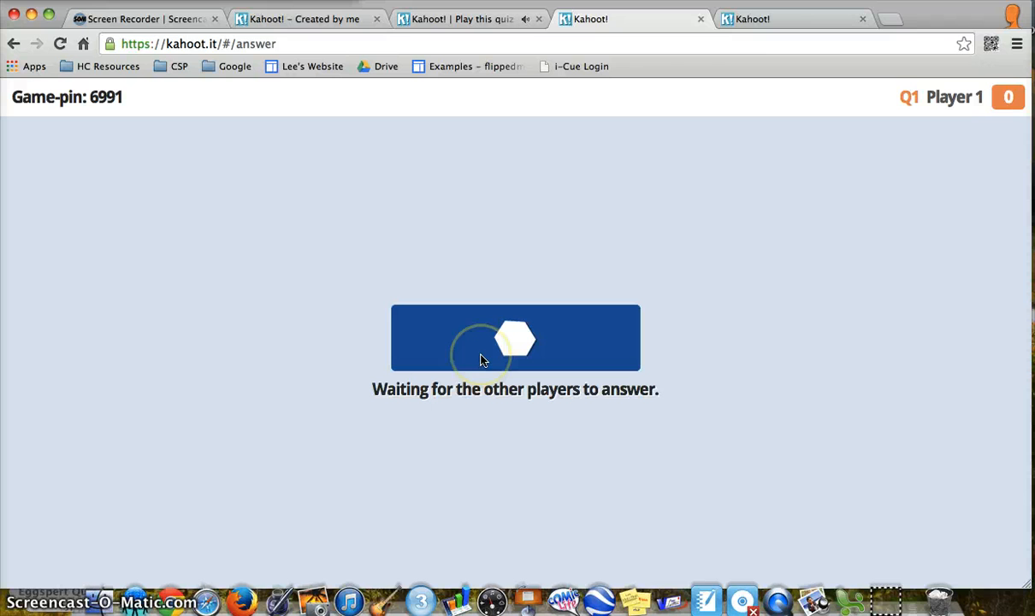
{"action": "left_click", "coordinate": [747, 21]}
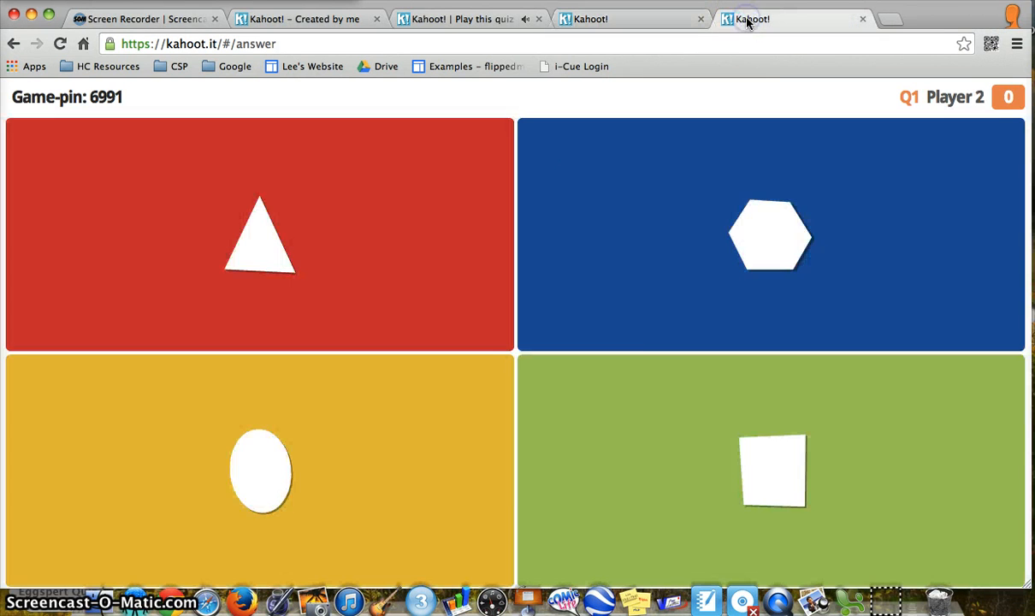
{"action": "left_click", "coordinate": [670, 399]}
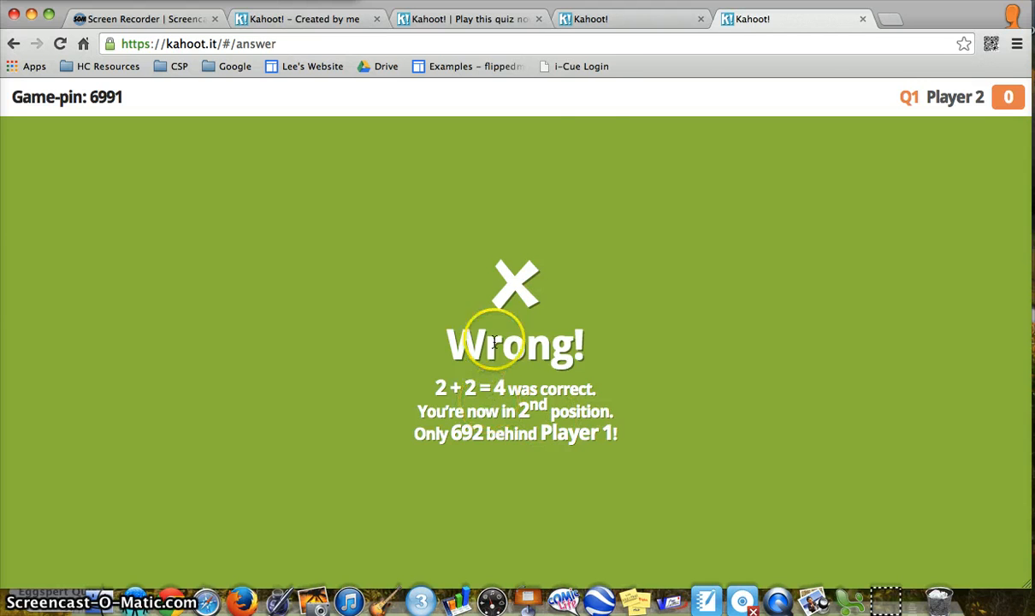
{"action": "left_click", "coordinate": [595, 20]}
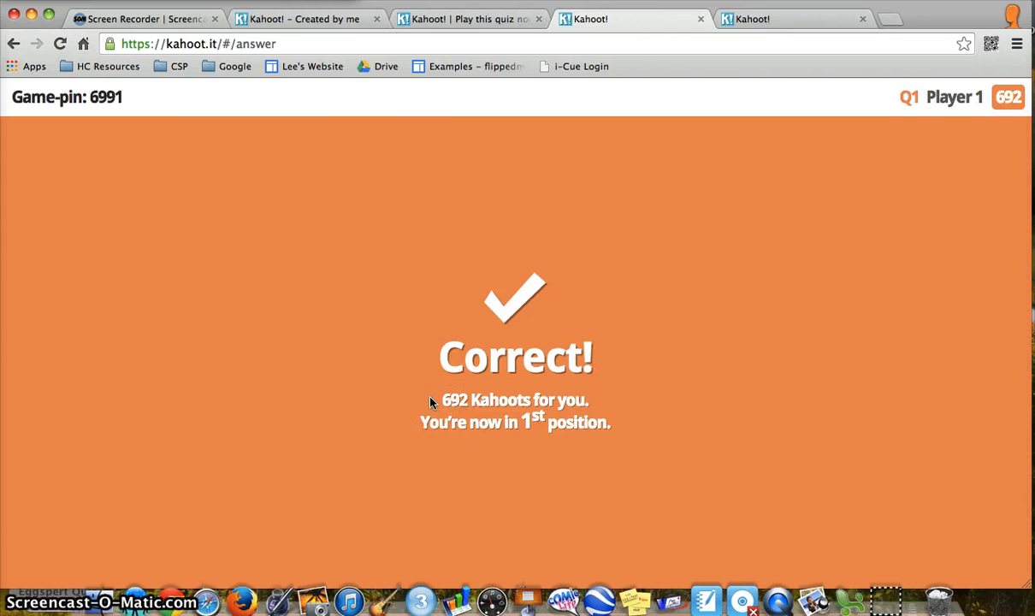
Return to the host's question 1 results, show the scoreboard and advance to question 2
{"action": "left_click", "coordinate": [440, 22]}
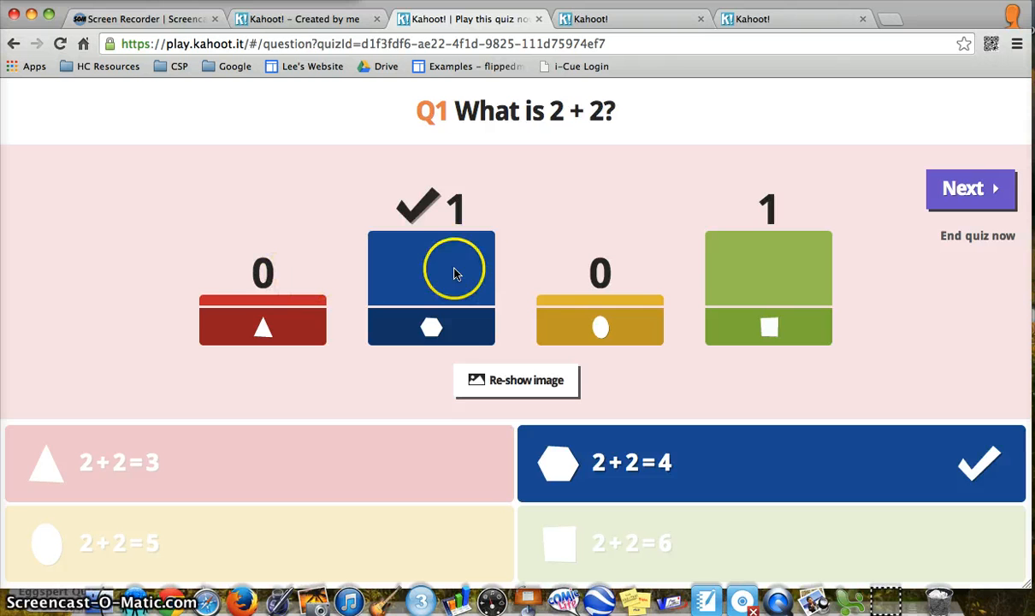
{"action": "left_click", "coordinate": [950, 203]}
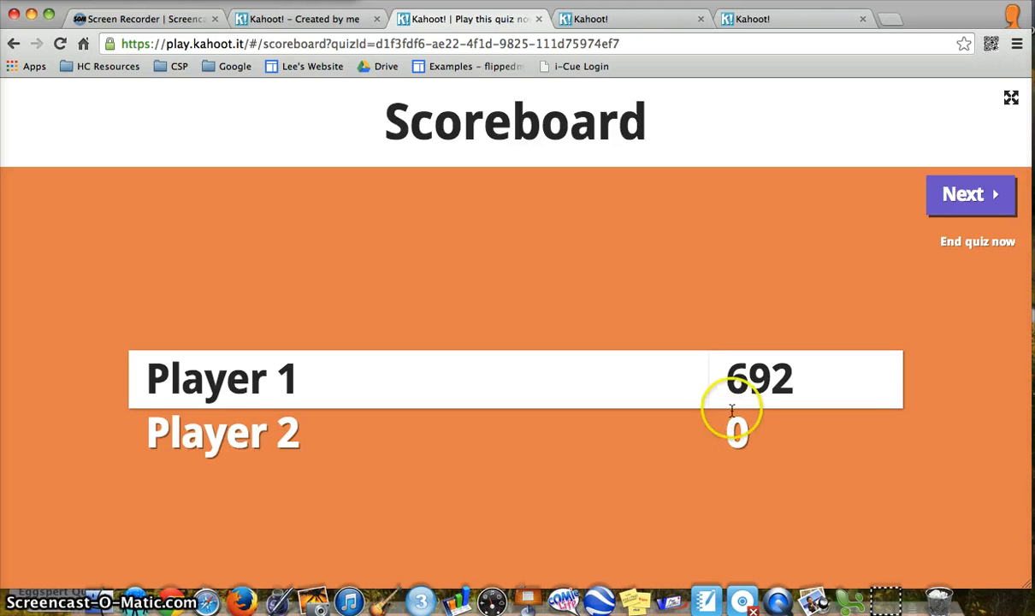
{"action": "left_click", "coordinate": [948, 199]}
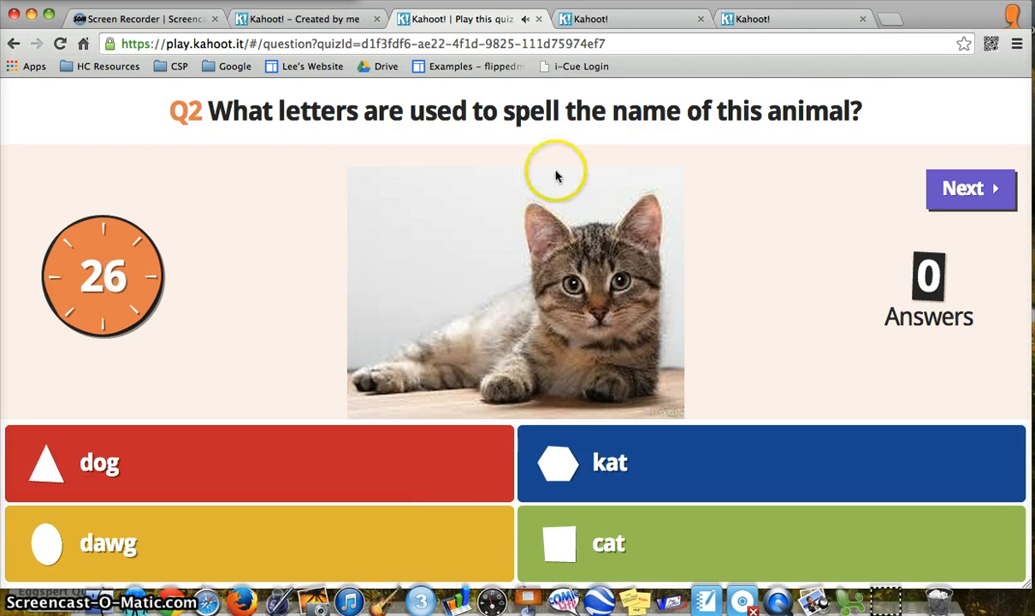
Answer question 2 with the red triangle as Player 1 and the green square as Player 2
{"action": "left_click", "coordinate": [605, 27]}
{"action": "left_click", "coordinate": [426, 235]}
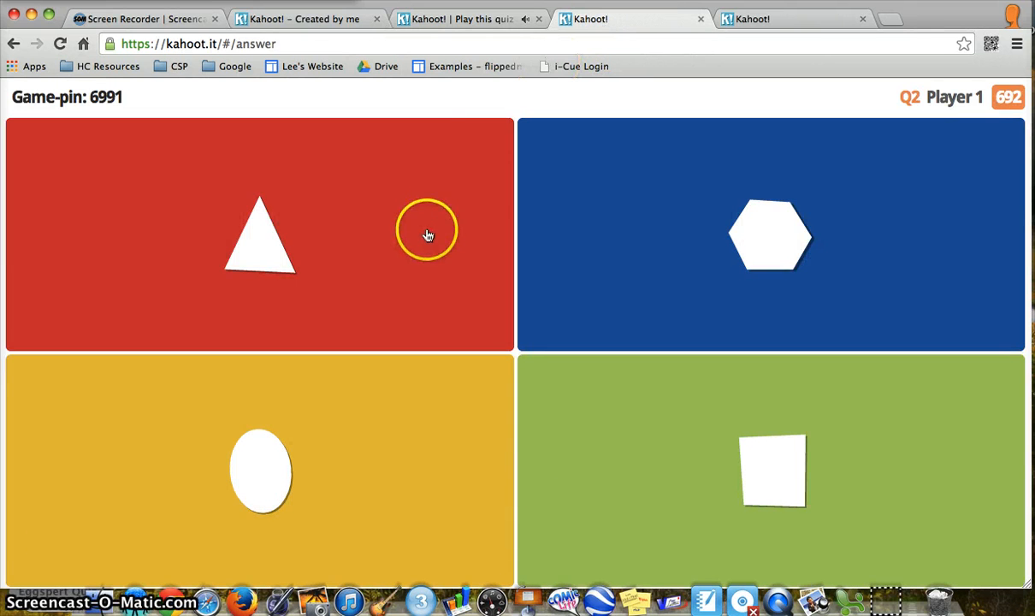
{"action": "left_click", "coordinate": [427, 237]}
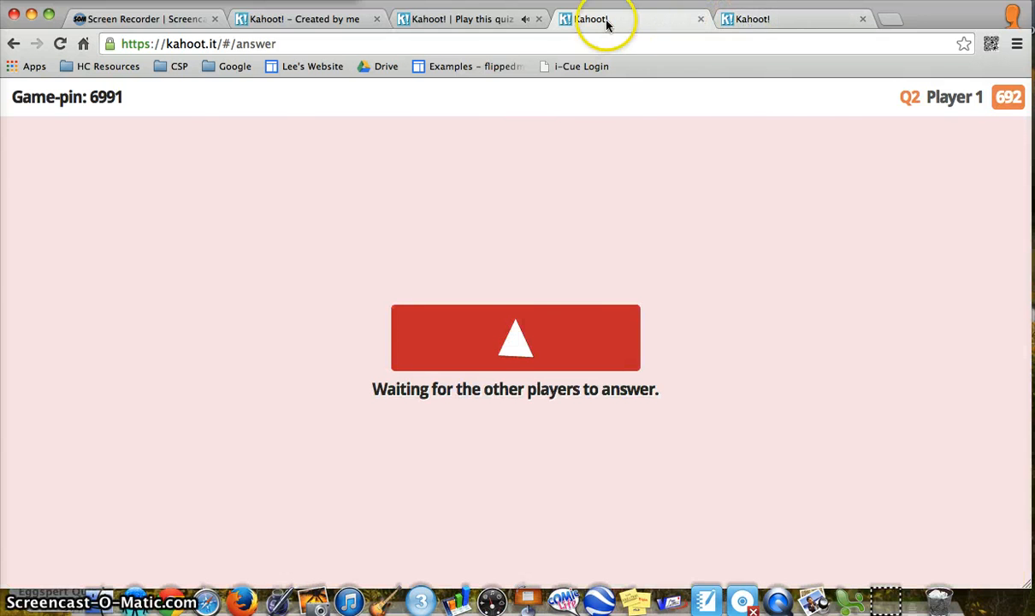
{"action": "left_click", "coordinate": [504, 24]}
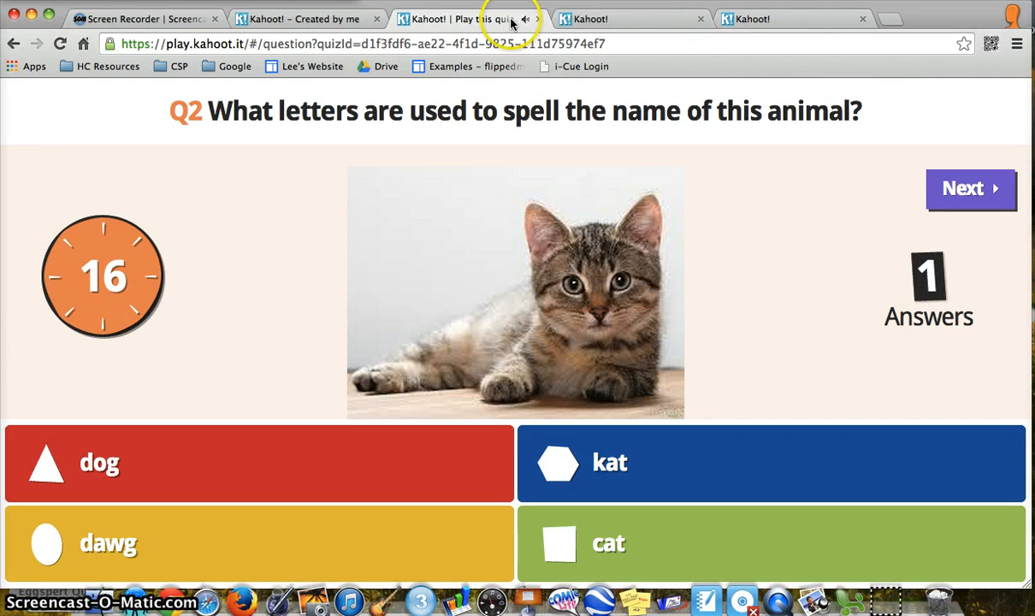
{"action": "left_click", "coordinate": [769, 19]}
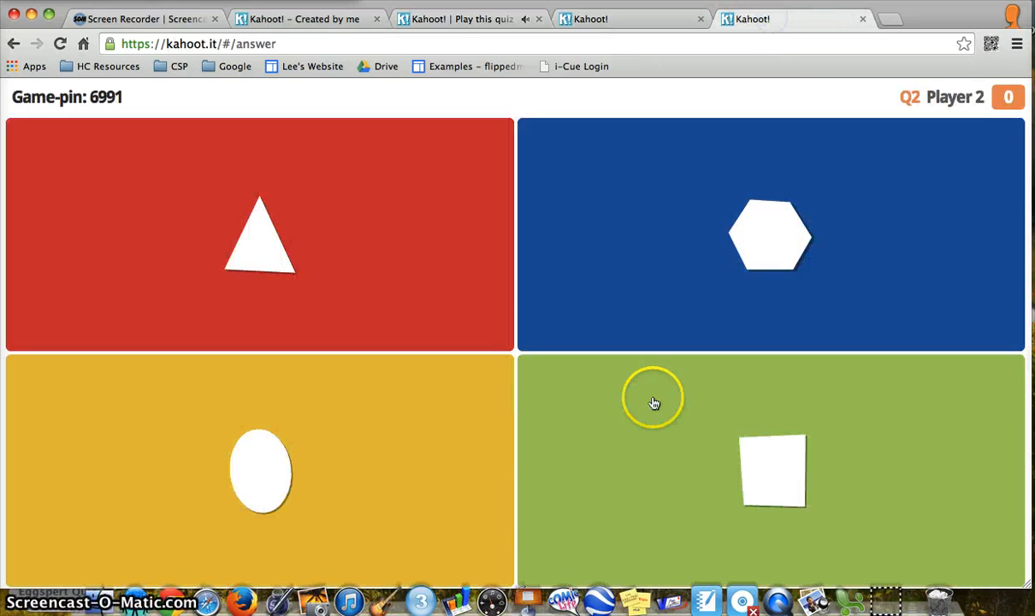
{"action": "left_click", "coordinate": [652, 444]}
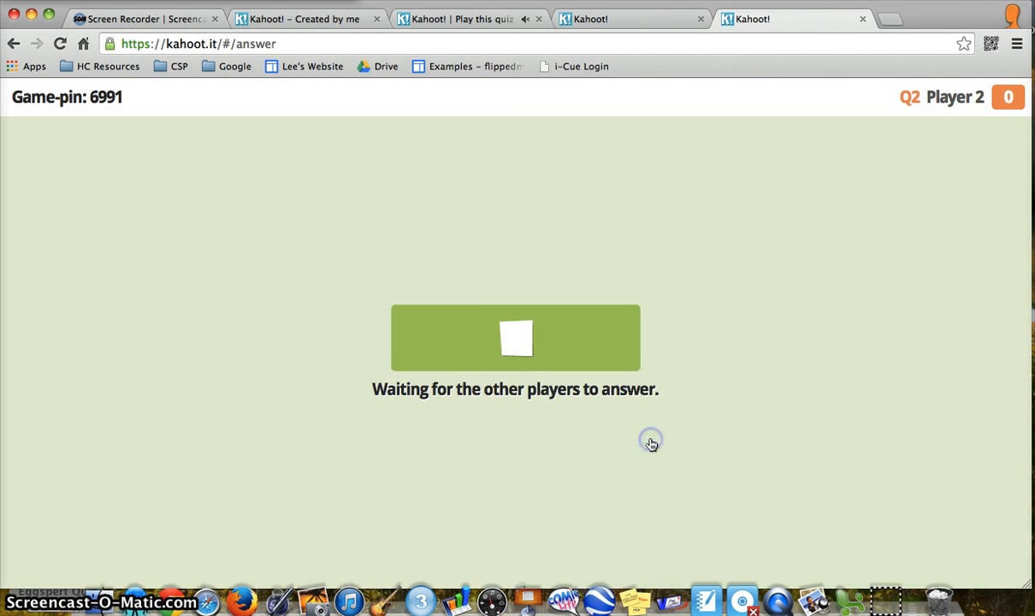
View the host's answer breakdown for question 2, re-show the question image and close it
{"action": "left_click", "coordinate": [475, 18]}
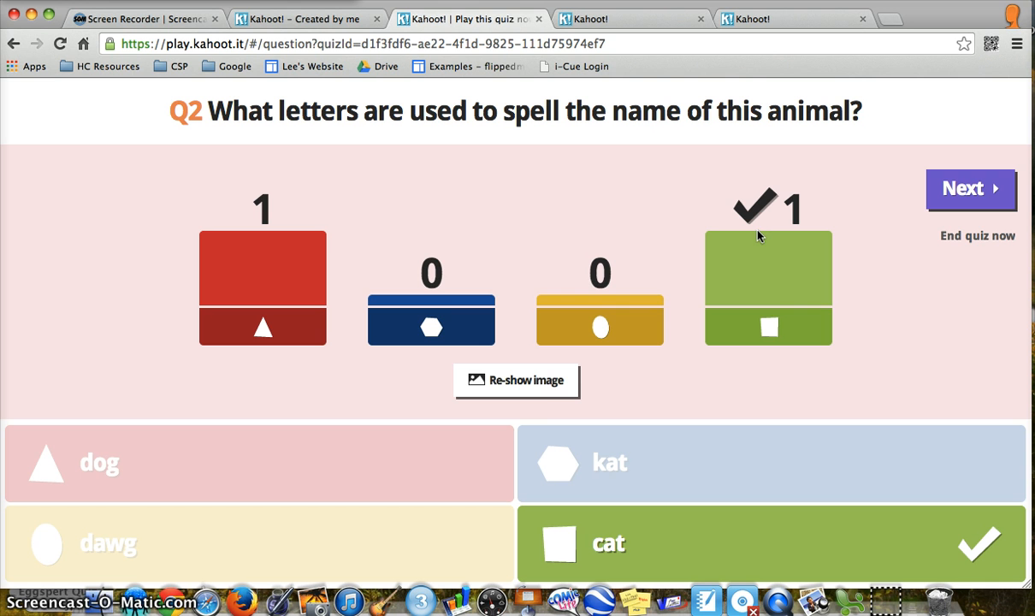
{"action": "left_click", "coordinate": [527, 390]}
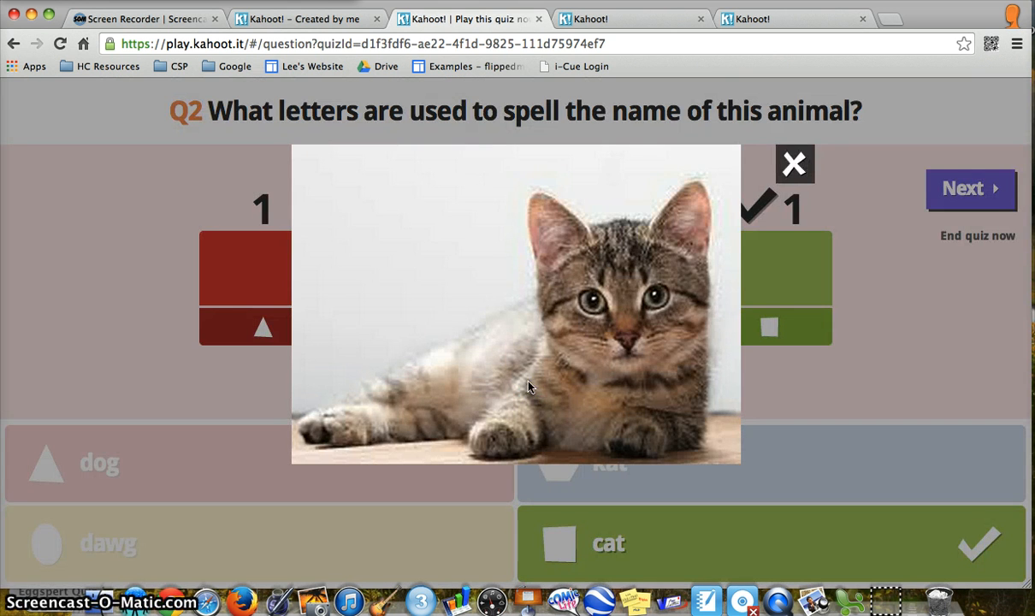
{"action": "left_click", "coordinate": [794, 166]}
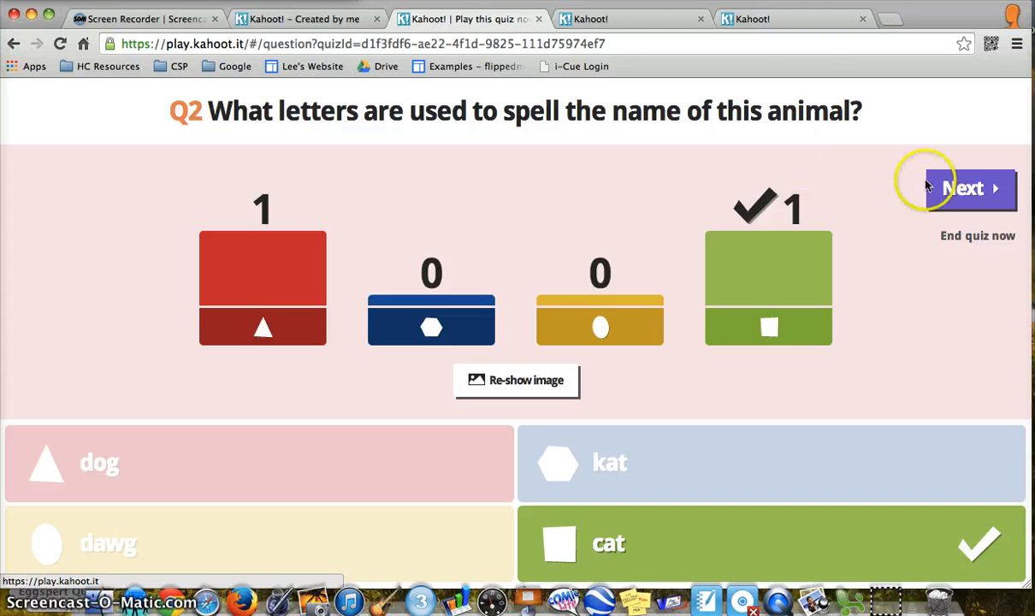
End the quiz from the question 2 results and open its feedback and results page
{"action": "left_click", "coordinate": [964, 237]}
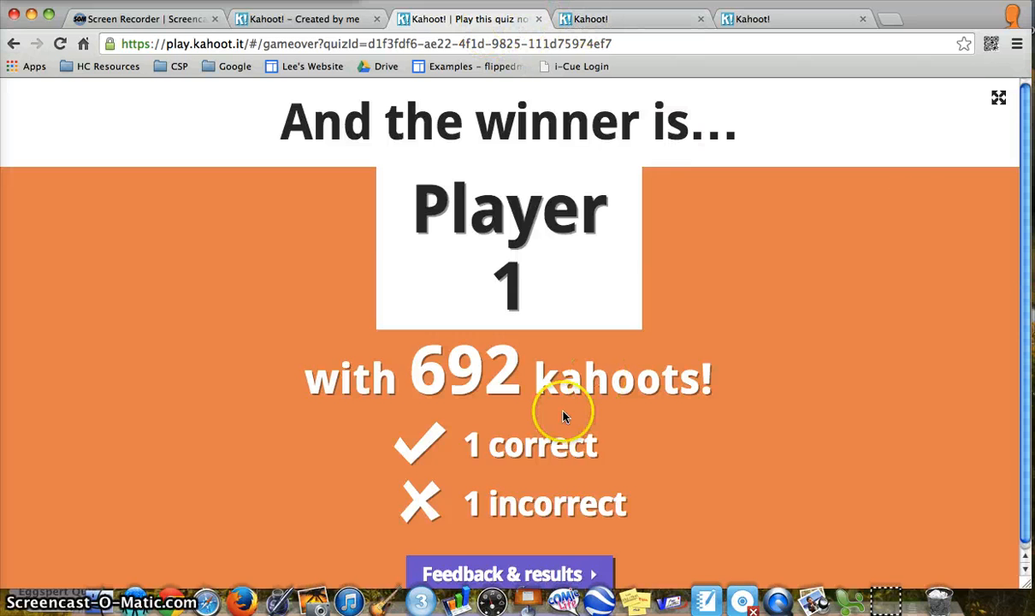
{"action": "left_click", "coordinate": [515, 566]}
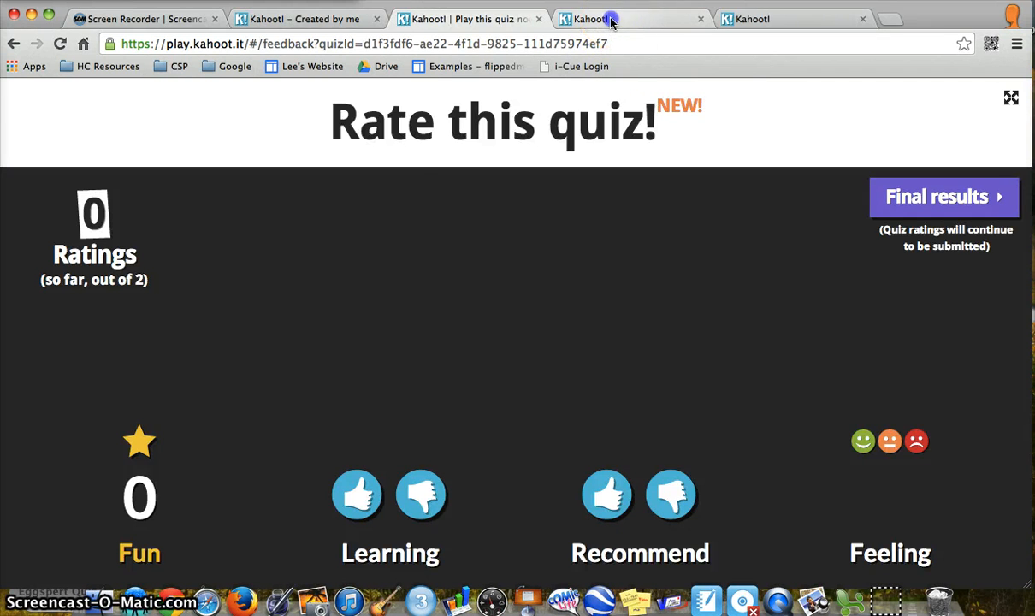
Submit Player 1's feedback with 5 stars for fun, thumbs up for learning and recommending, and the green smiley
{"action": "left_click", "coordinate": [580, 19]}
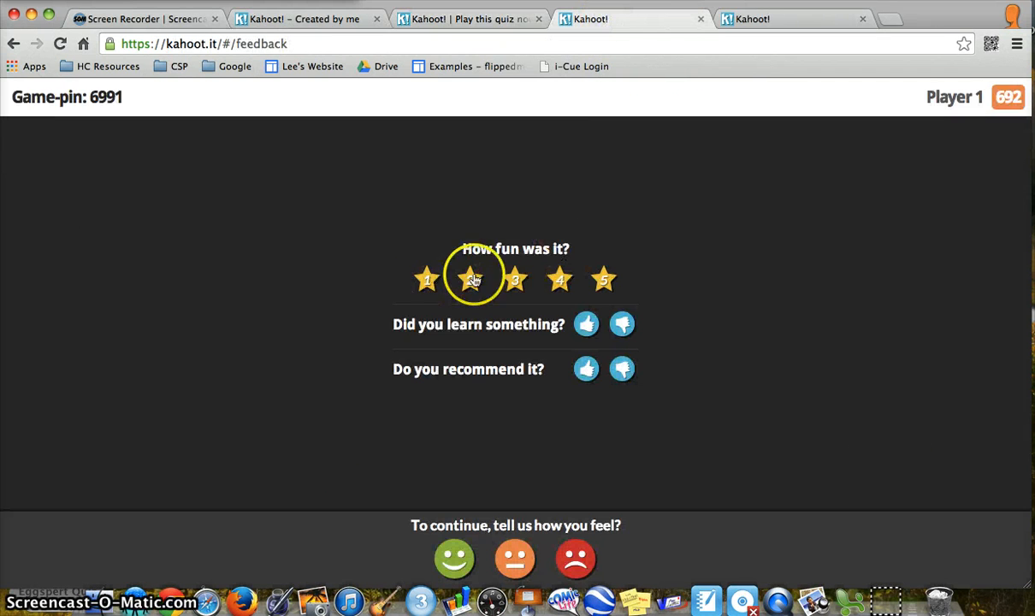
{"action": "left_click", "coordinate": [601, 280]}
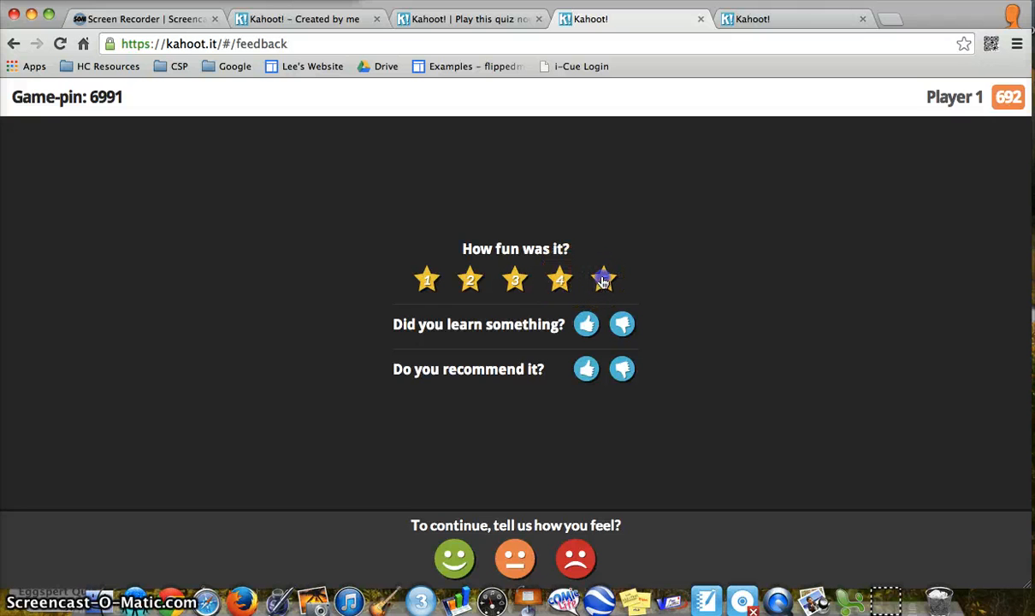
{"action": "left_click", "coordinate": [585, 325]}
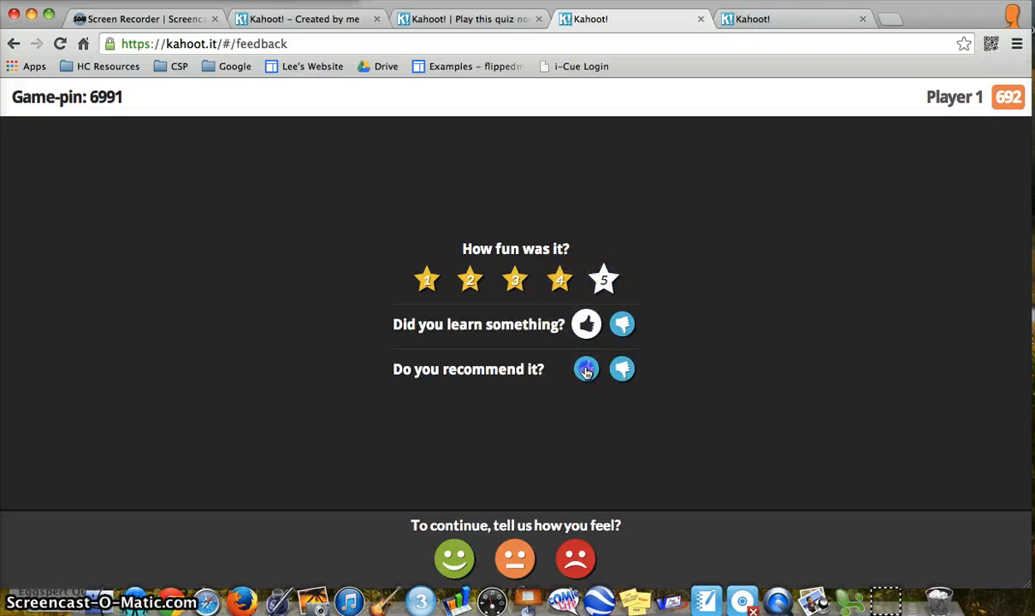
{"action": "left_click", "coordinate": [586, 369]}
{"action": "left_click", "coordinate": [454, 558]}
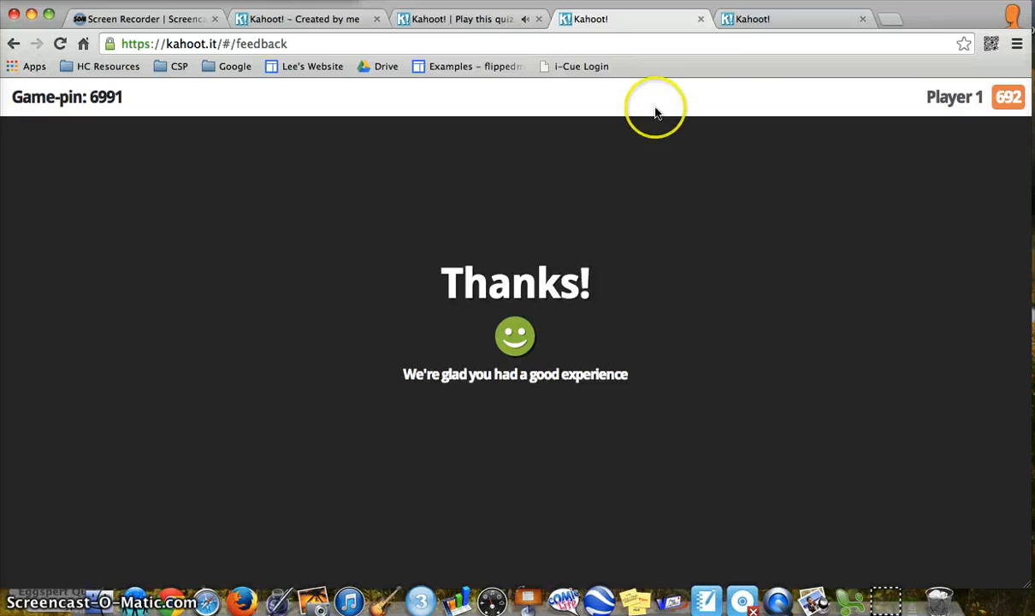
Submit Player 2's feedback with 4 stars for fun, thumbs up for learning and recommending, and the green smiley
{"action": "left_click", "coordinate": [771, 26]}
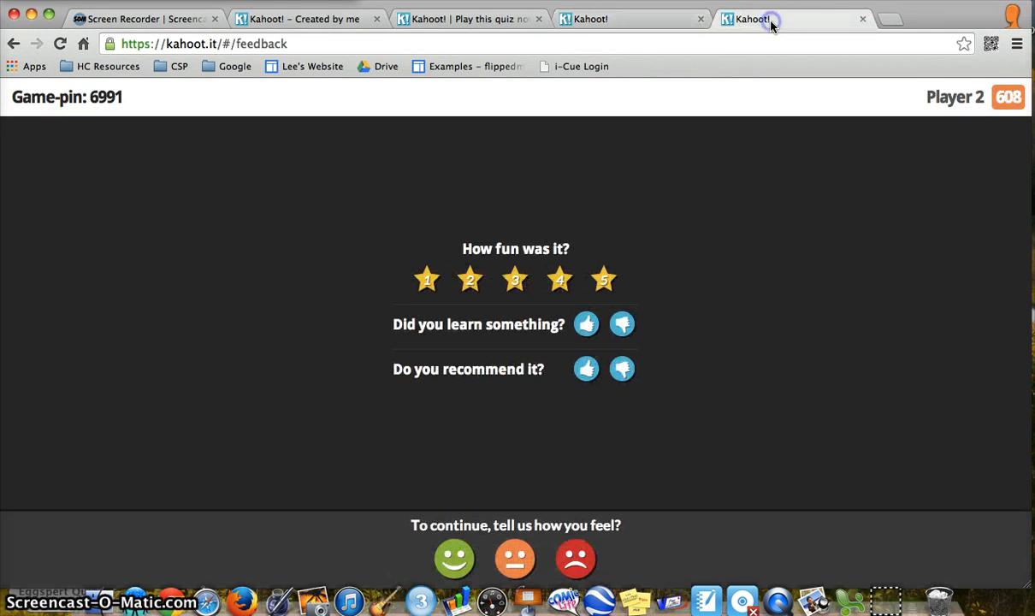
{"action": "left_click", "coordinate": [561, 281]}
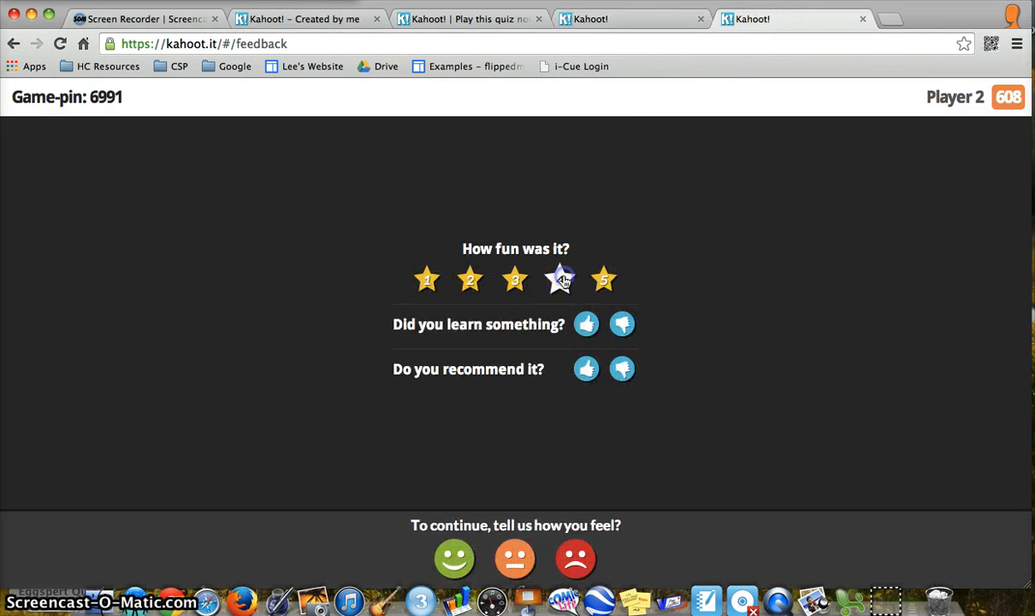
{"action": "left_click", "coordinate": [586, 324]}
{"action": "left_click", "coordinate": [586, 363]}
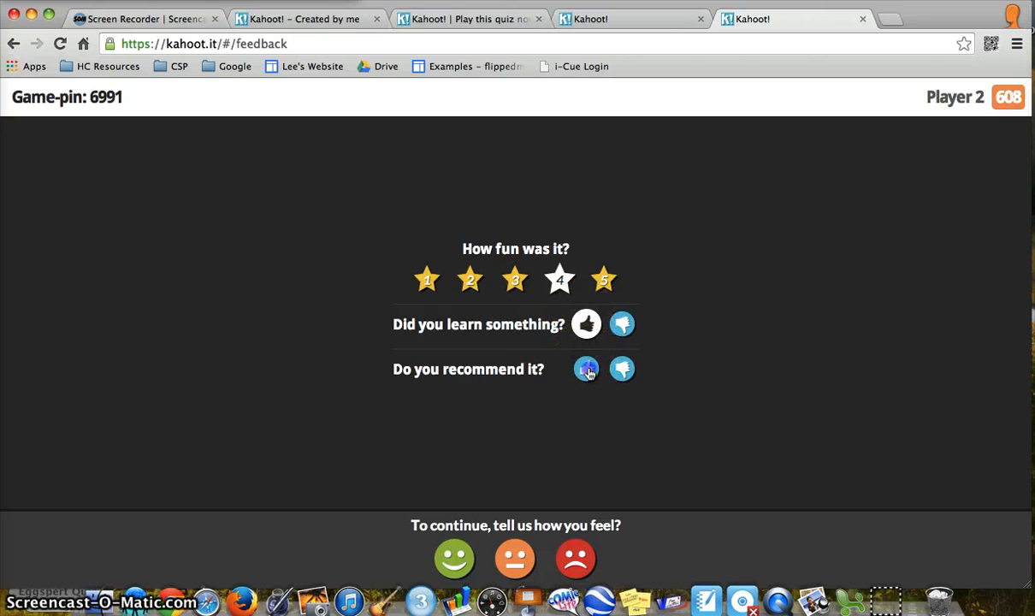
{"action": "left_click", "coordinate": [462, 554]}
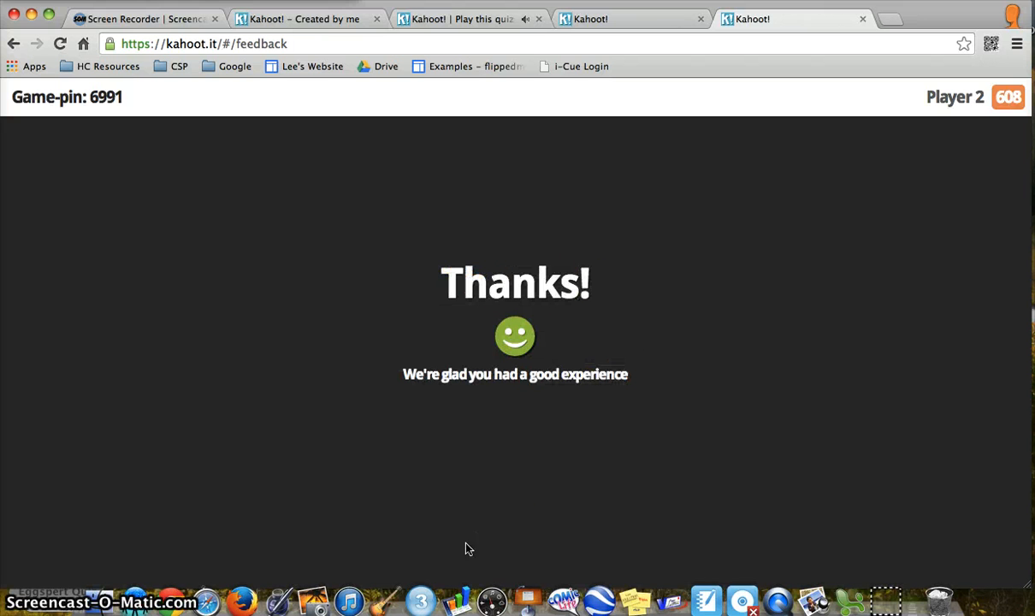
Return to the host's quiz ratings, open the final scoreboard and download the results
{"action": "left_click", "coordinate": [482, 21]}
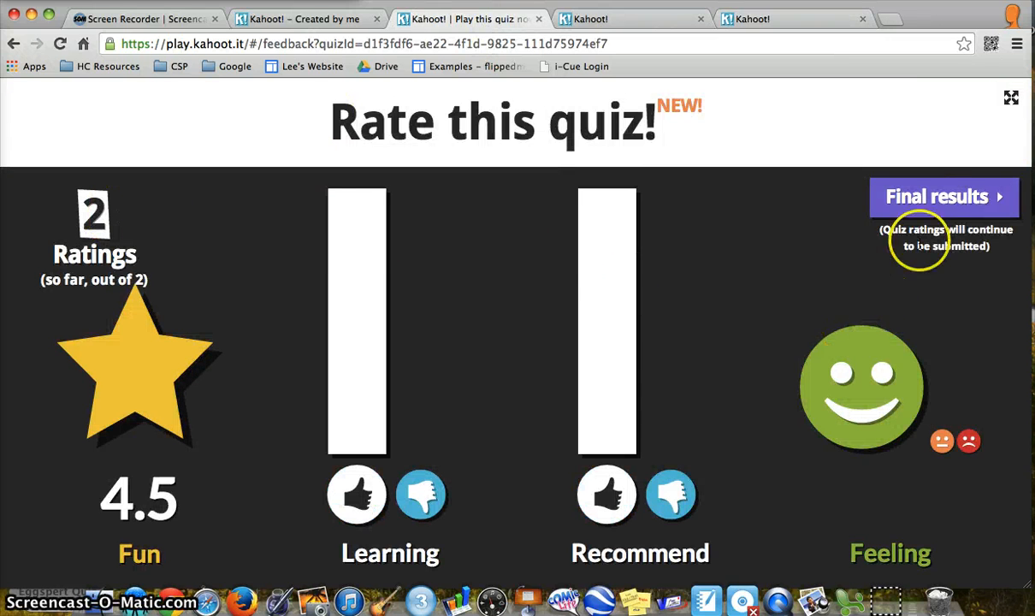
{"action": "left_click", "coordinate": [879, 199]}
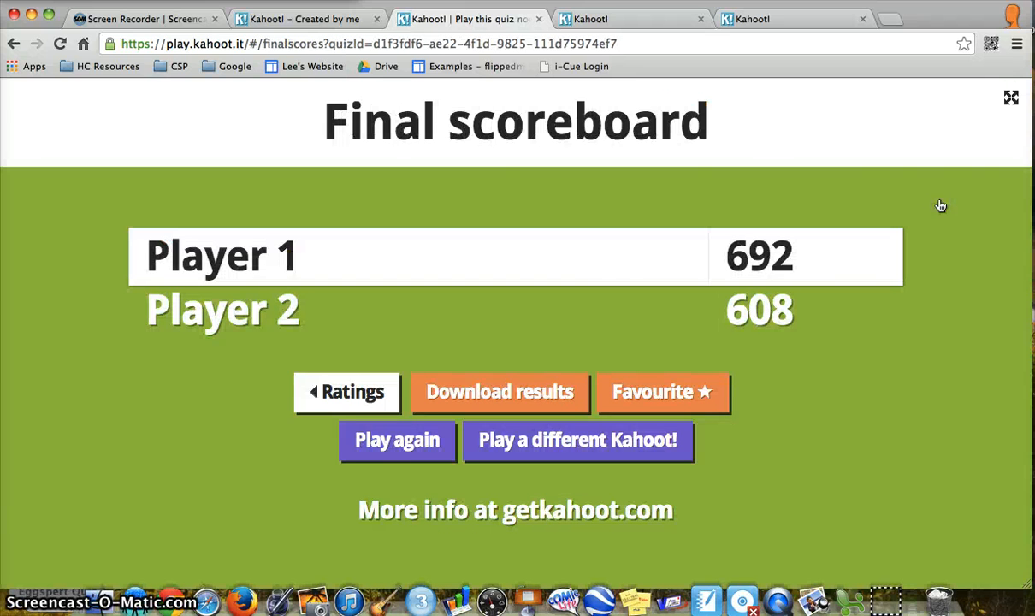
{"action": "left_click", "coordinate": [489, 400]}
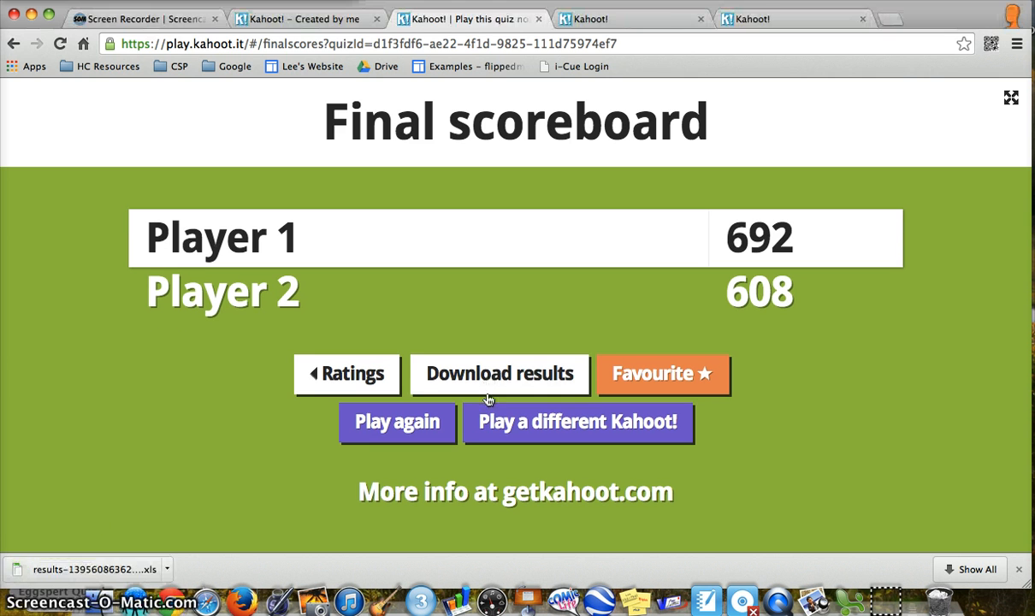
Open the downloaded results spreadsheet, examine its Overview, Ratings and Q1 sheets, and close it
{"action": "left_click", "coordinate": [94, 568]}
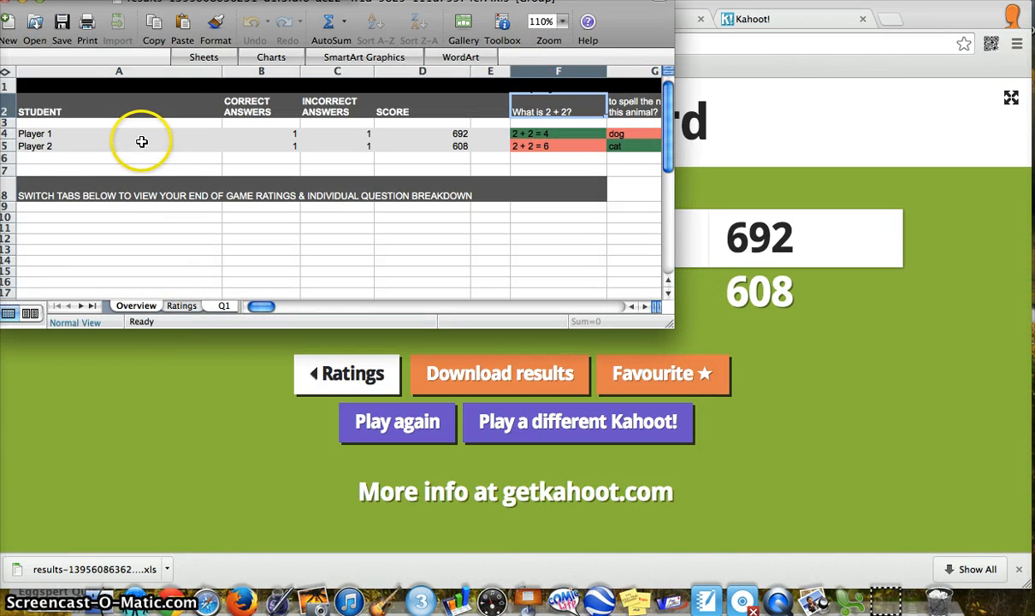
{"action": "left_click", "coordinate": [181, 306]}
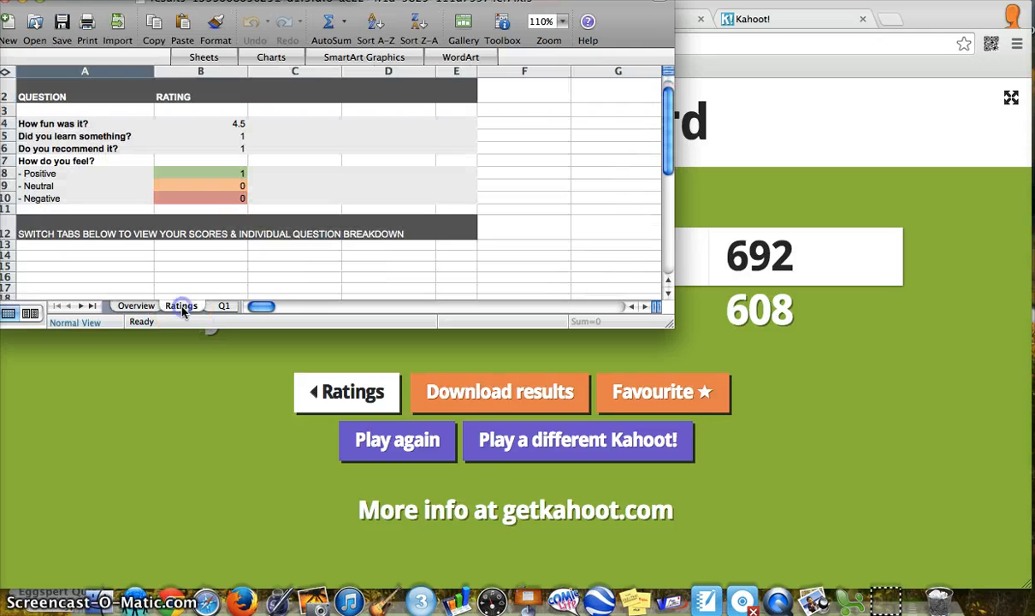
{"action": "left_click", "coordinate": [219, 307]}
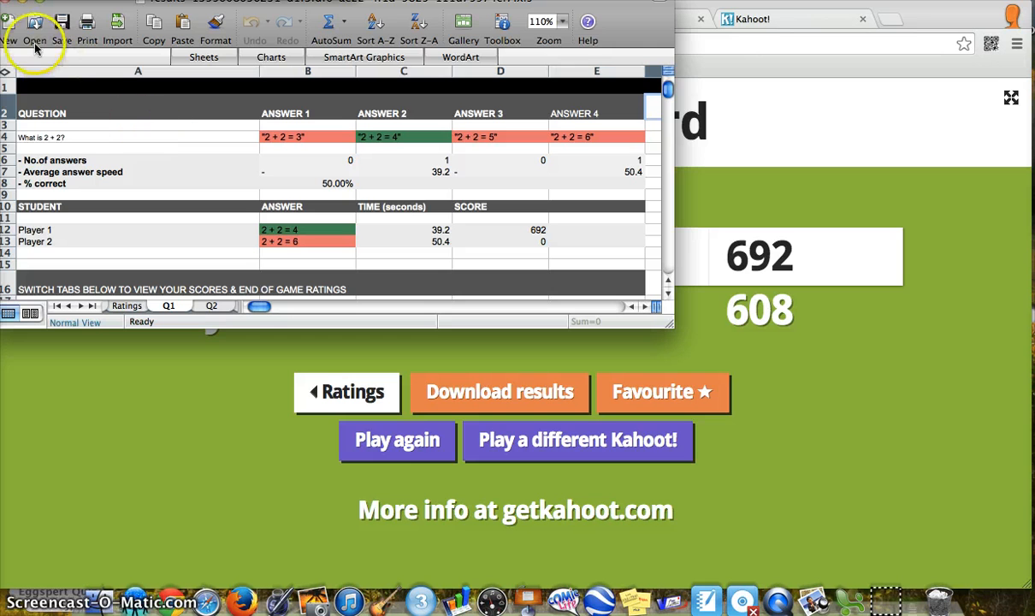
{"action": "left_click", "coordinate": [11, 5]}
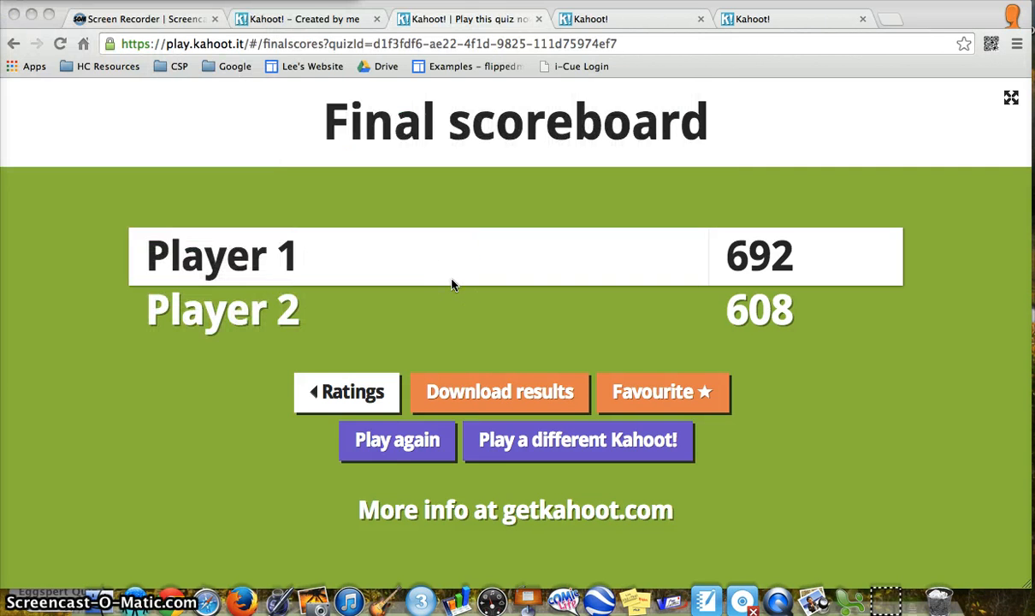